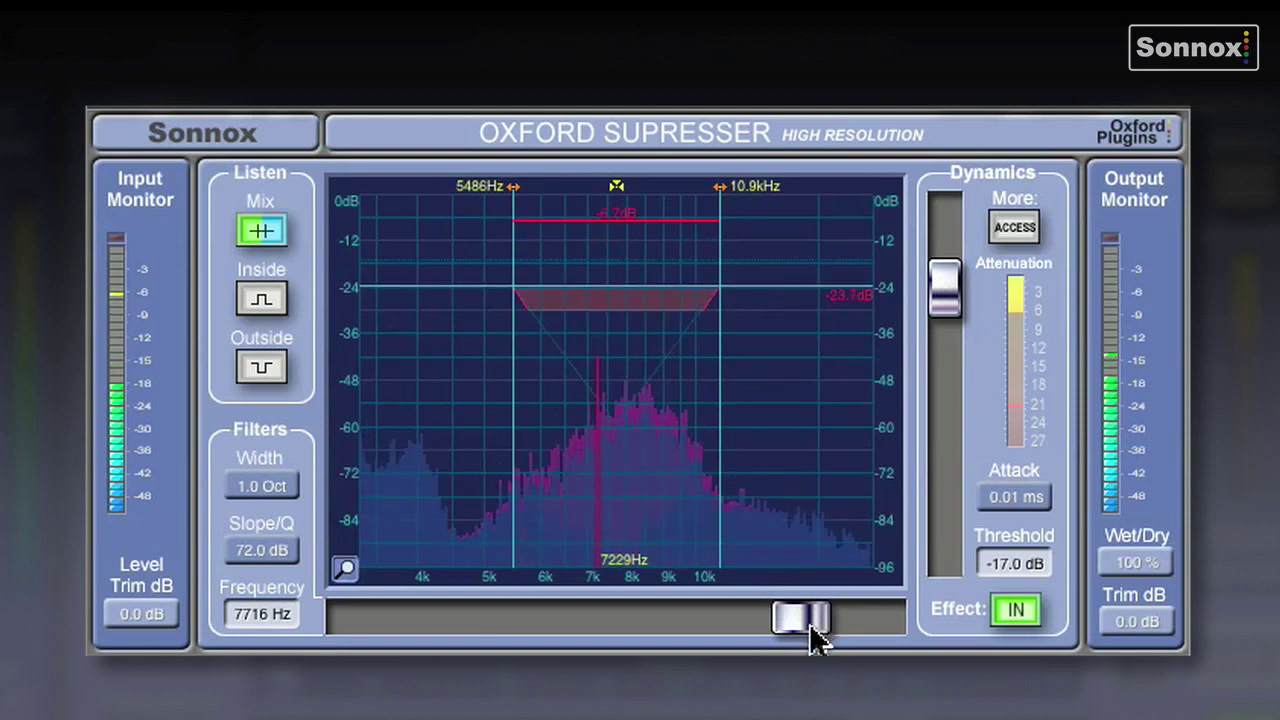
Set the suppressor's threshold to -24.2 dB and centre its band at 8070 Hz.
mouse_move(812, 622)
mouse_down()
mouse_move(752, 622)
mouse_move(824, 622)
mouse_up()
drag(758, 195, 757, 196)
drag(943, 277, 955, 320)
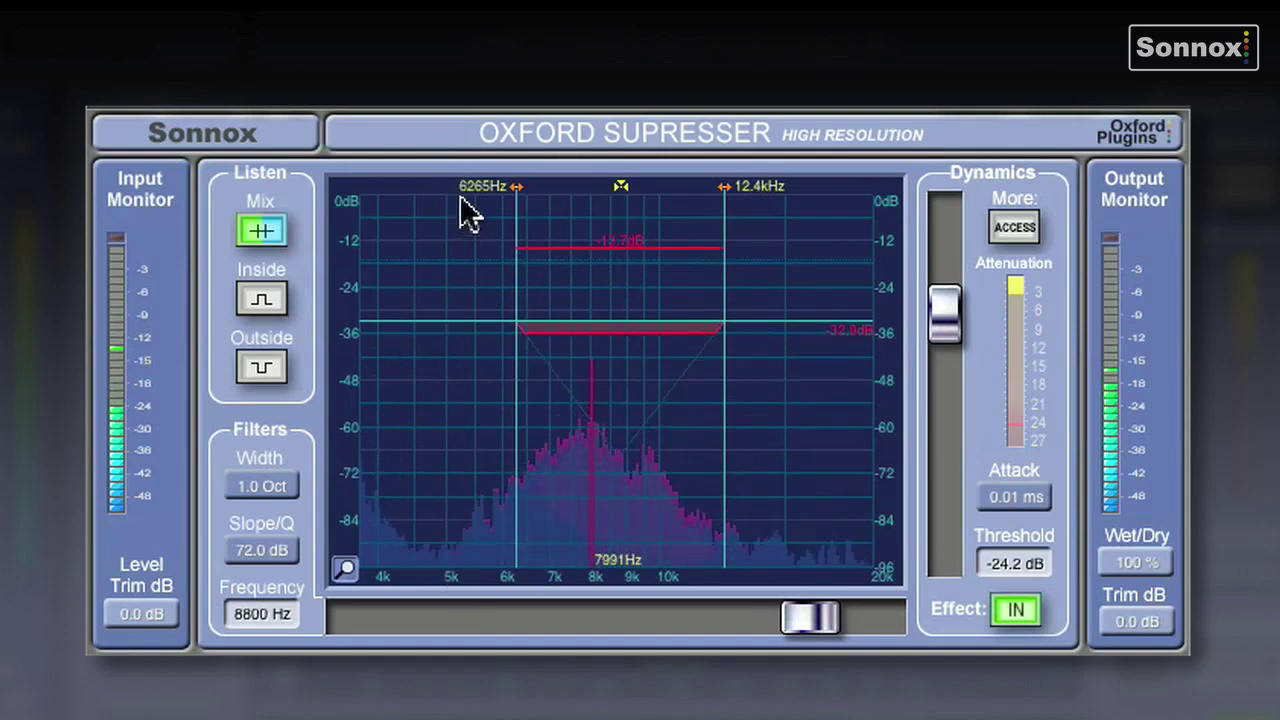
mouse_move(268, 488)
mouse_down()
mouse_move(263, 514)
mouse_move(263, 482)
mouse_up()
drag(617, 189, 593, 195)
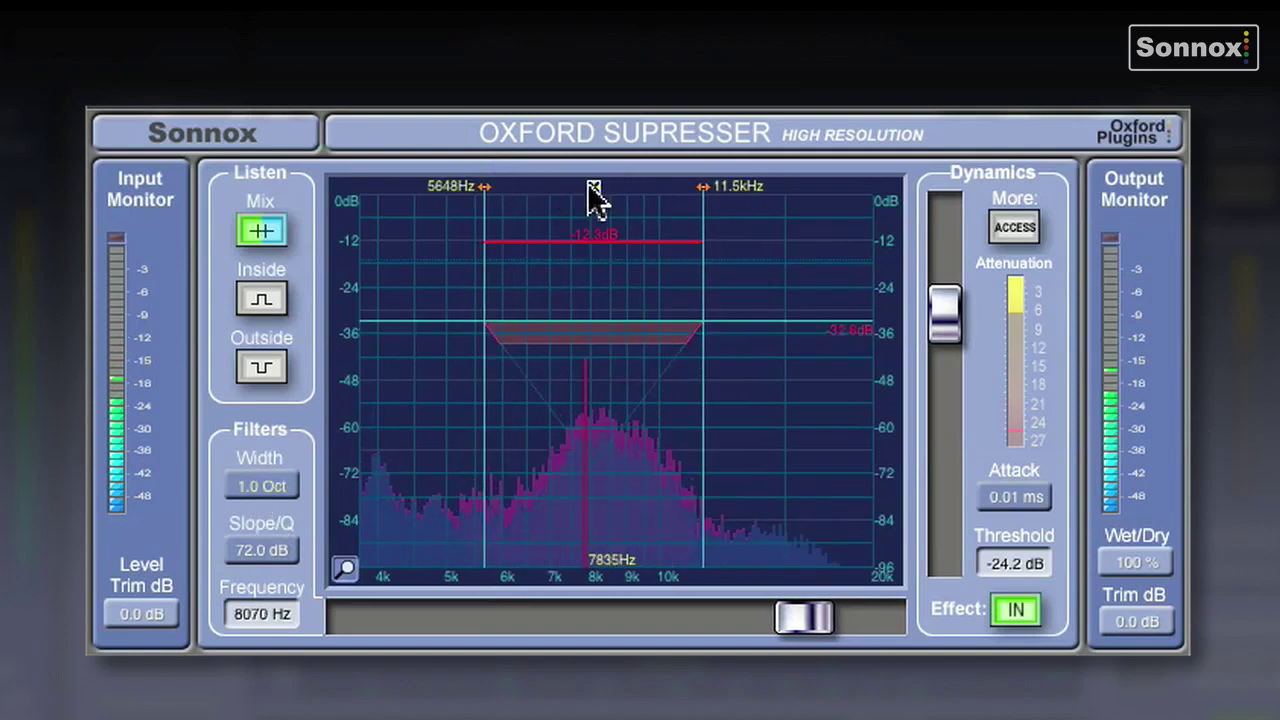
Compare filter slopes of 12.0 dB and 72.0 dB on the suppression band, ending with the slope at 12.0 dB.
drag(270, 552, 272, 610)
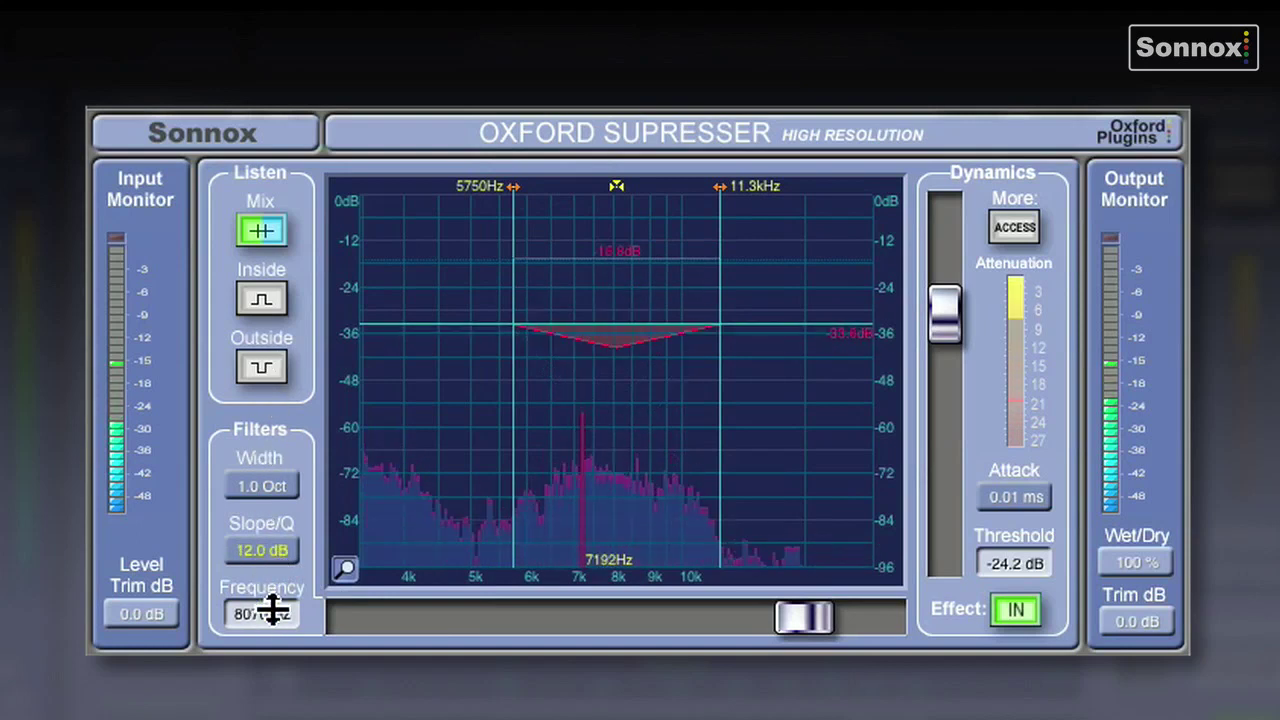
drag(278, 555, 257, 440)
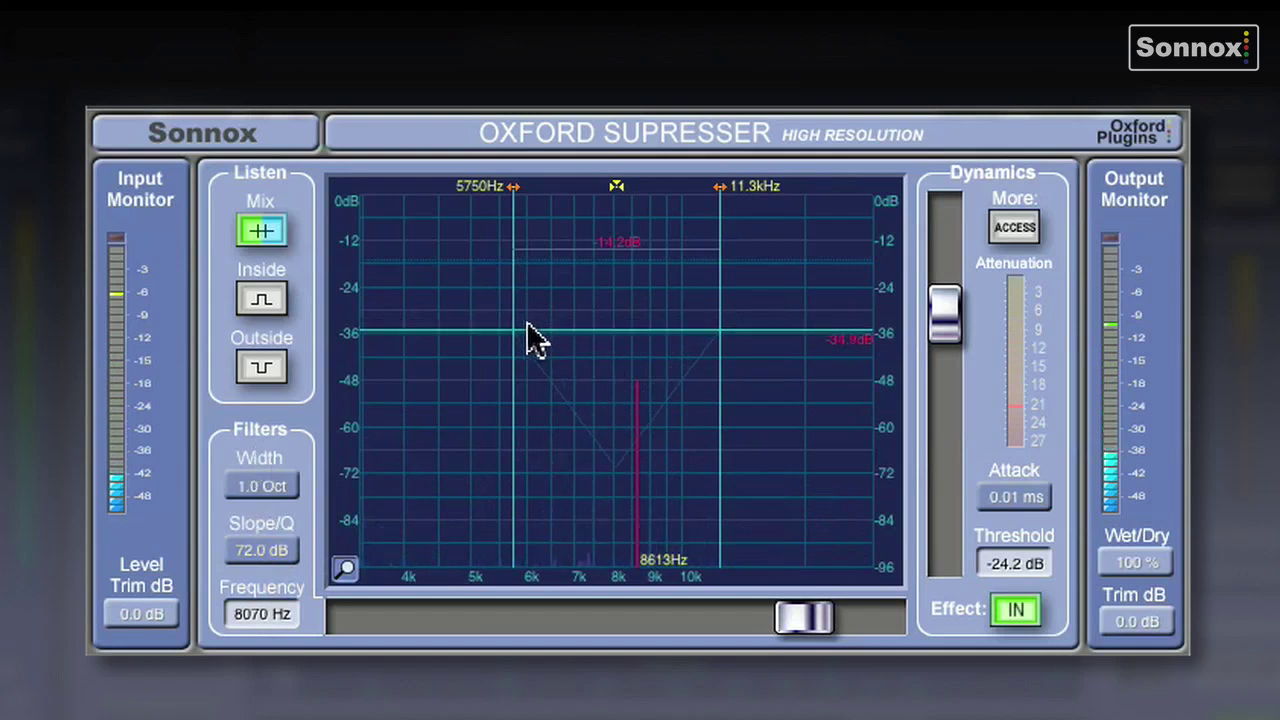
drag(260, 540, 251, 486)
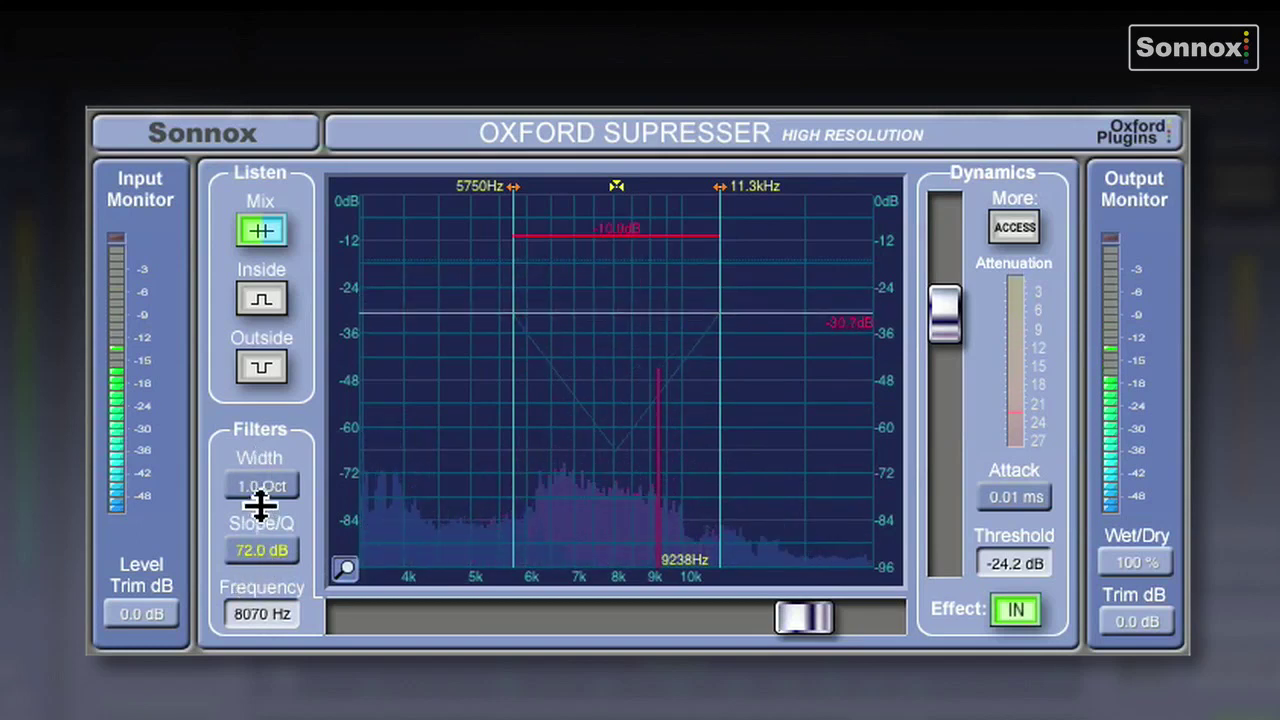
drag(272, 556, 263, 640)
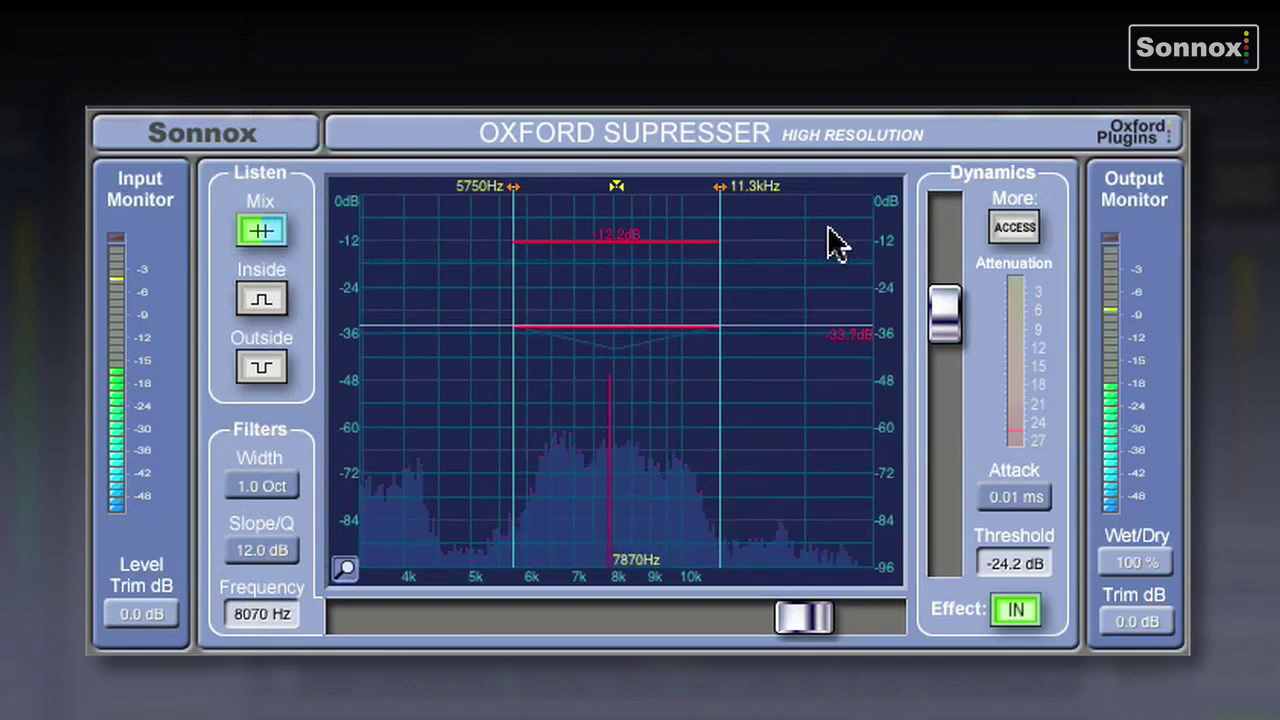
Audition the signal inside and outside the band, widening it to 5592 Hz–11.8 kHz, and return to listening to the full mix.
click(270, 297)
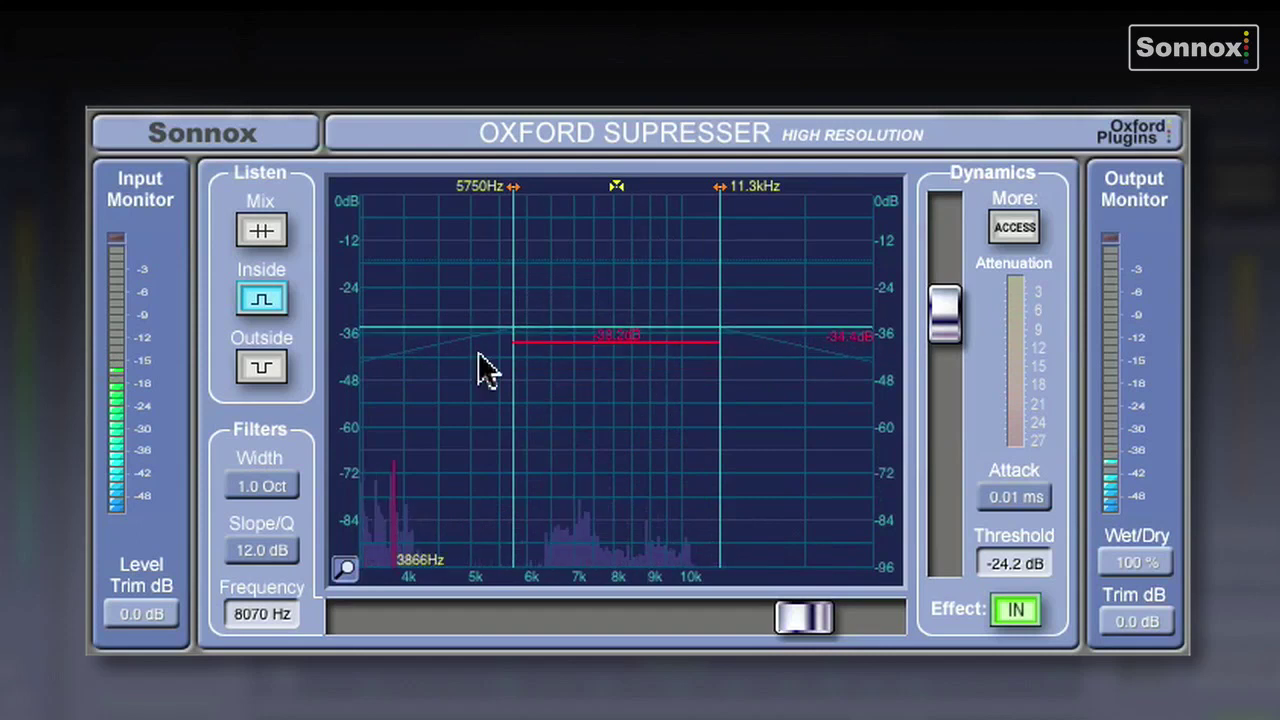
click(258, 370)
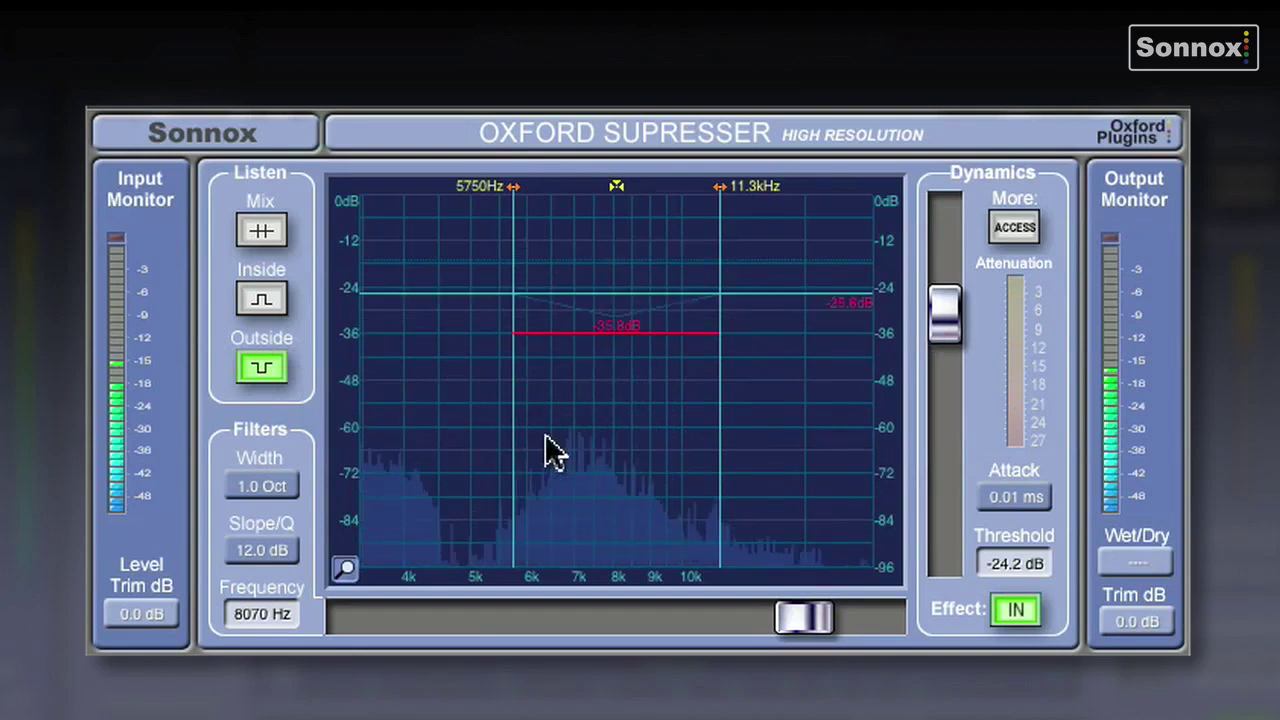
drag(614, 194, 617, 194)
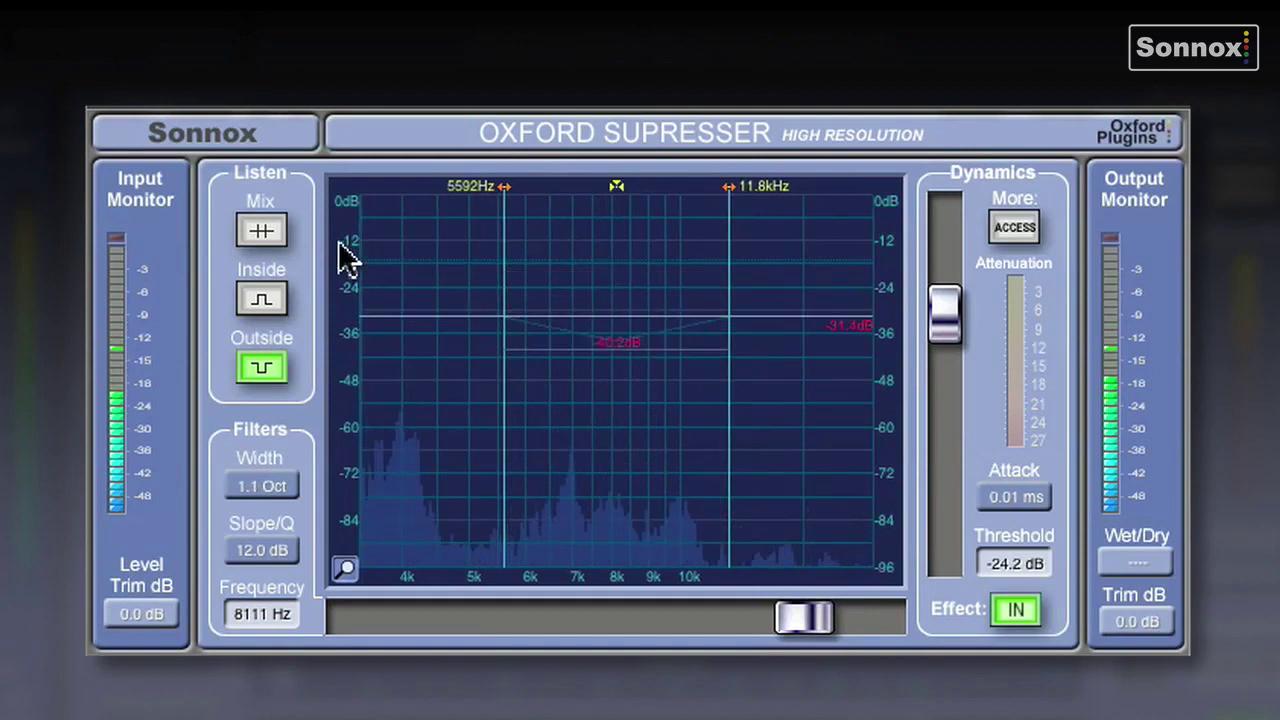
click(268, 231)
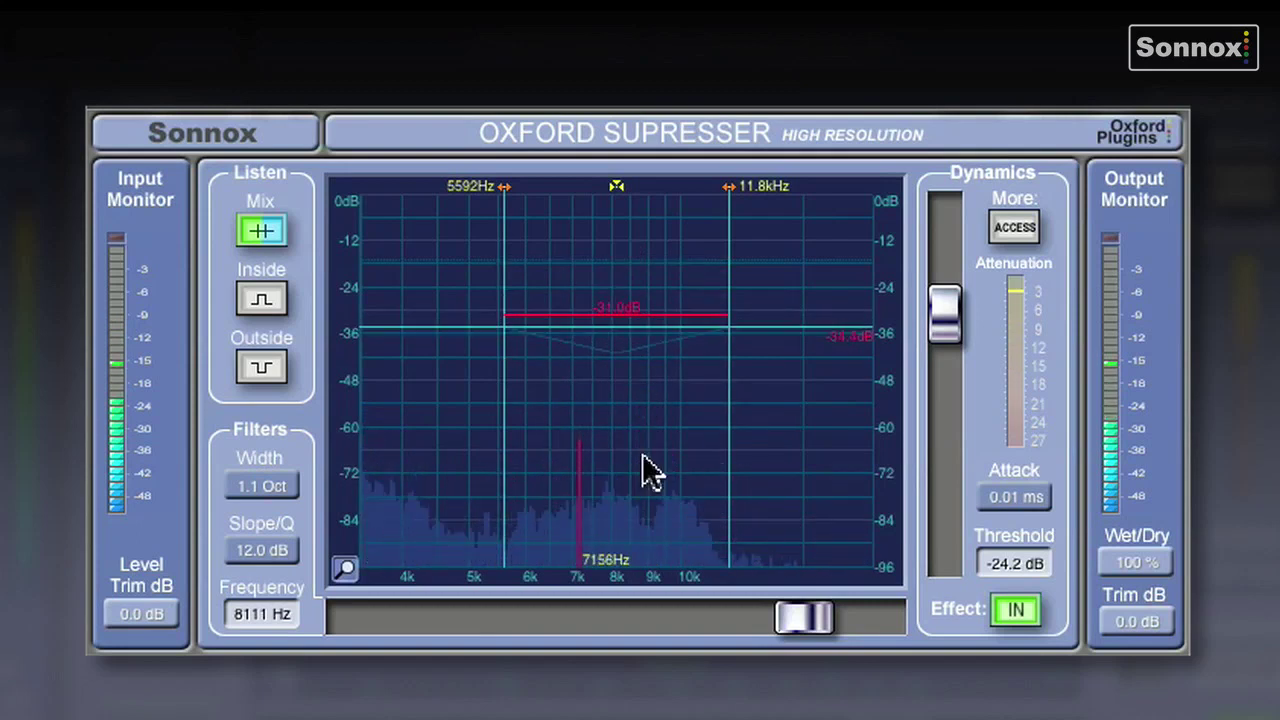
Show the full frequency spectrum and shift the band down to 350 Hz and on to 60.3 Hz with a 1.4 octave width.
click(343, 569)
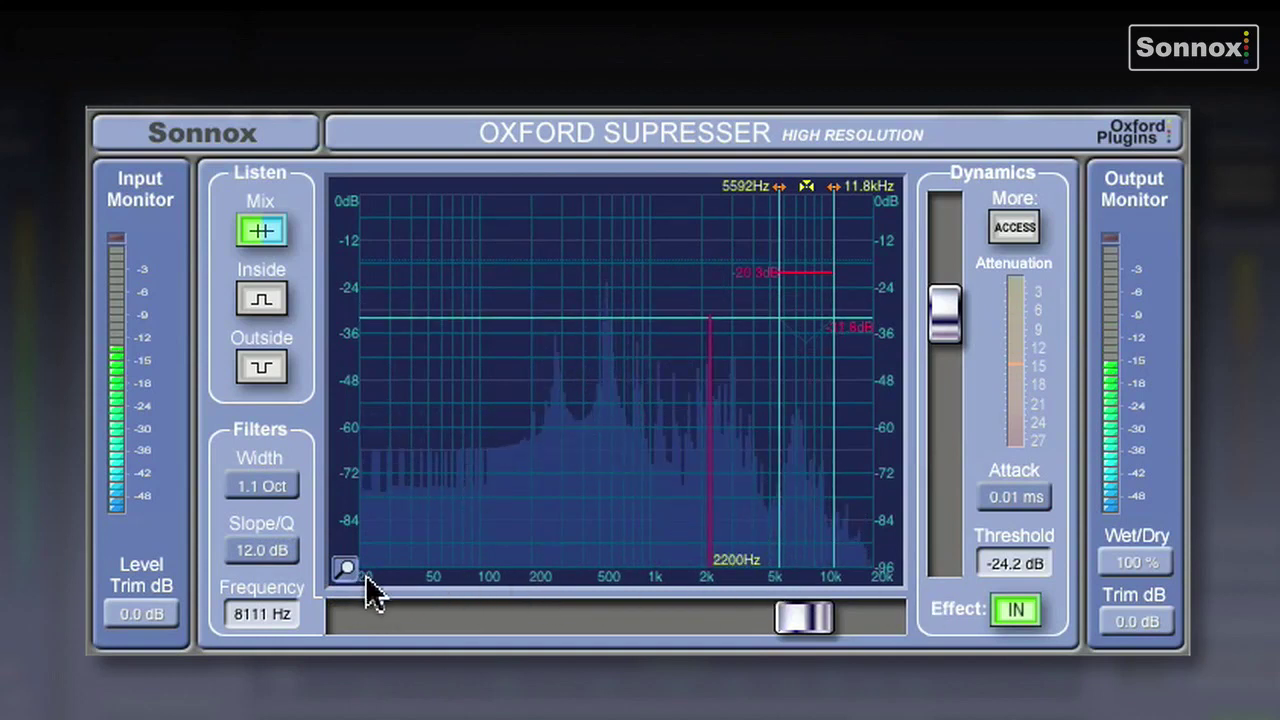
drag(818, 190, 585, 225)
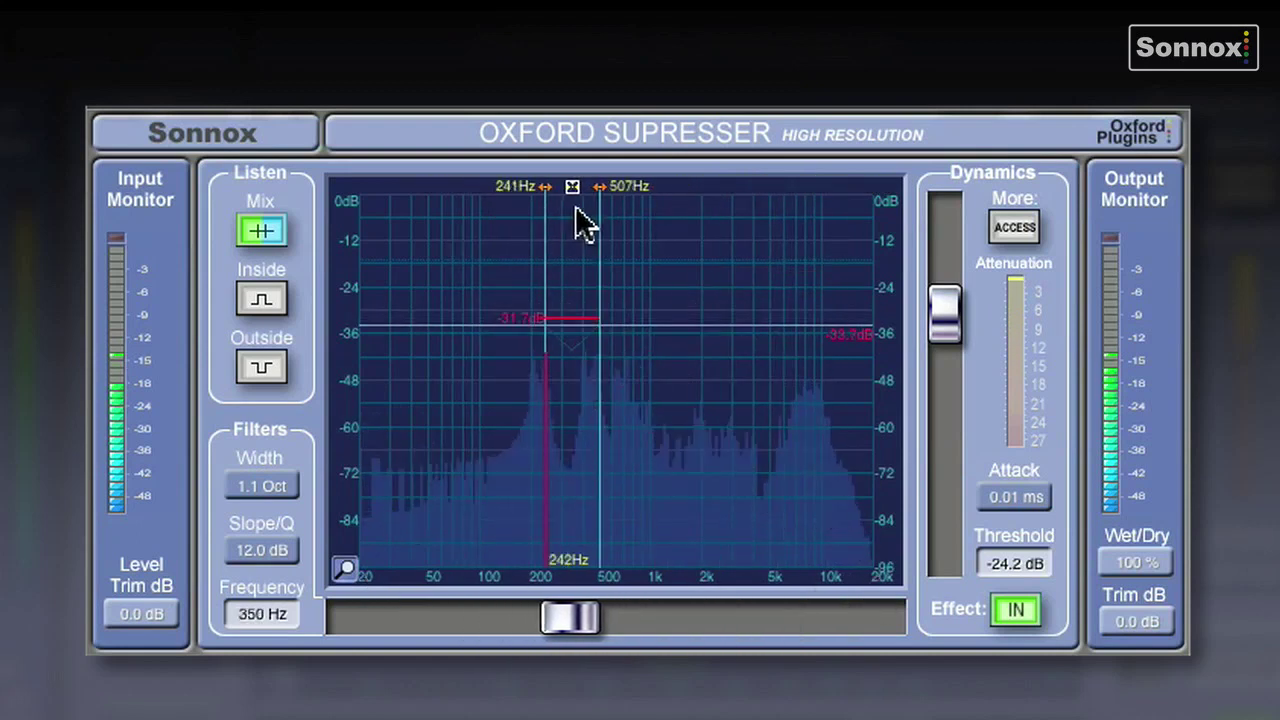
drag(572, 195, 443, 297)
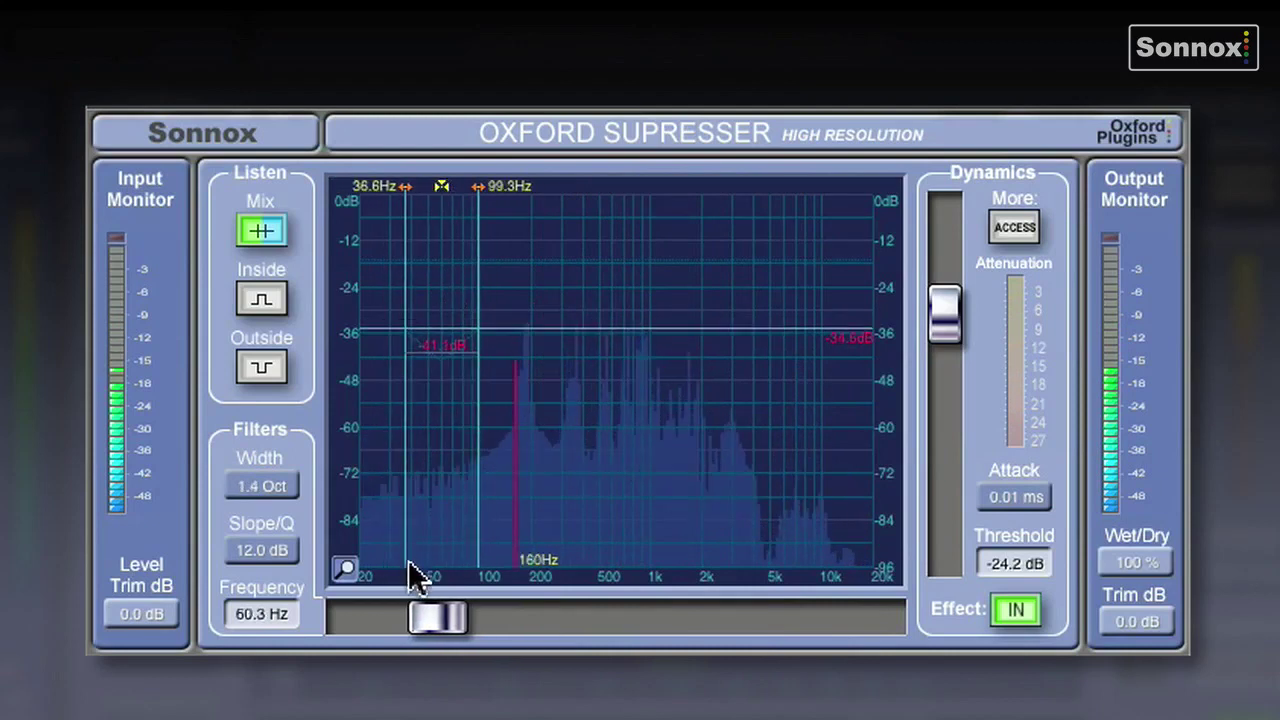
Return the suppression band to 7716 Hz with a 1.0 octave width and zoom the graph in around it.
drag(464, 190, 640, 215)
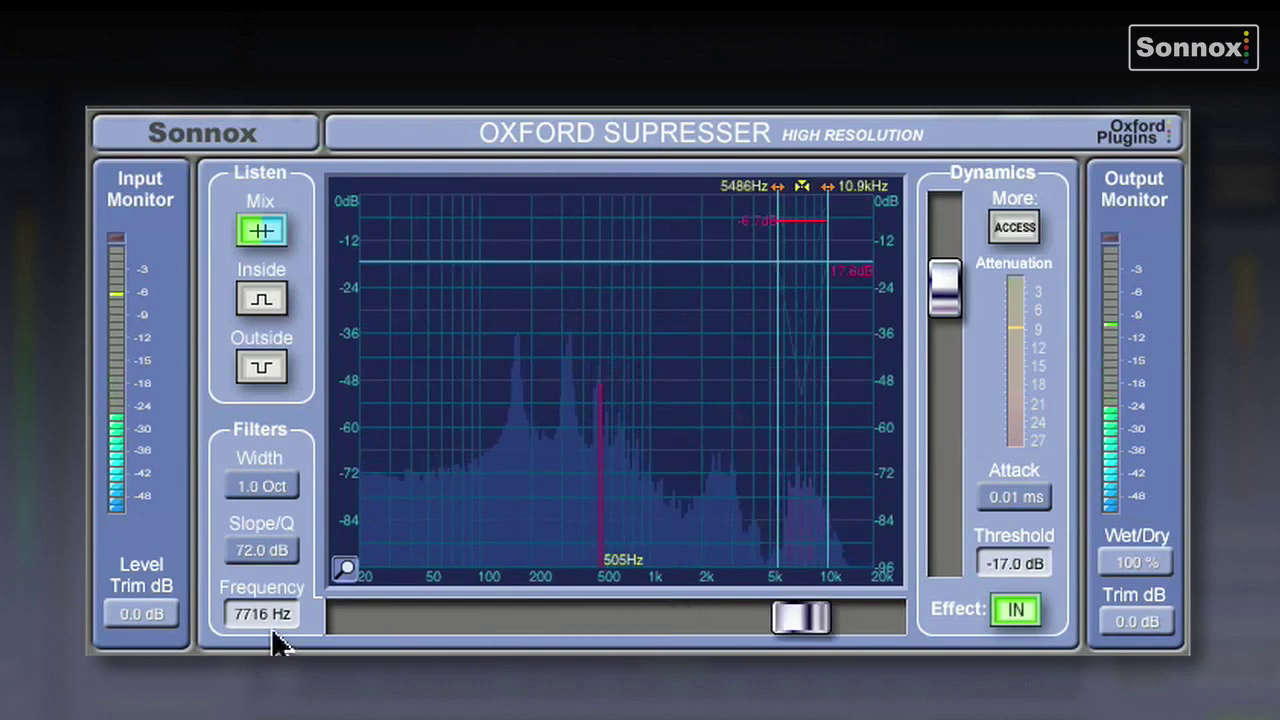
drag(349, 563, 385, 560)
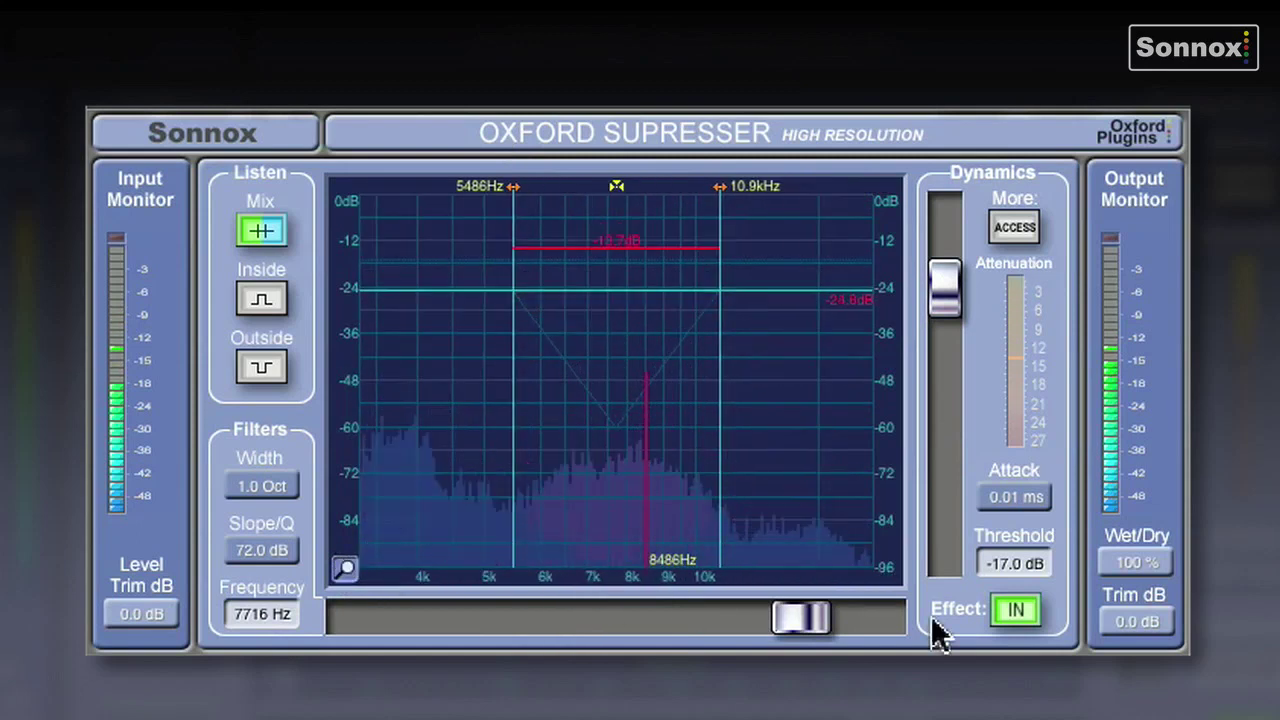
Compare the sound with the suppression effect bypassed and engaged, and lower the threshold to -39.2 dB.
click(1016, 609)
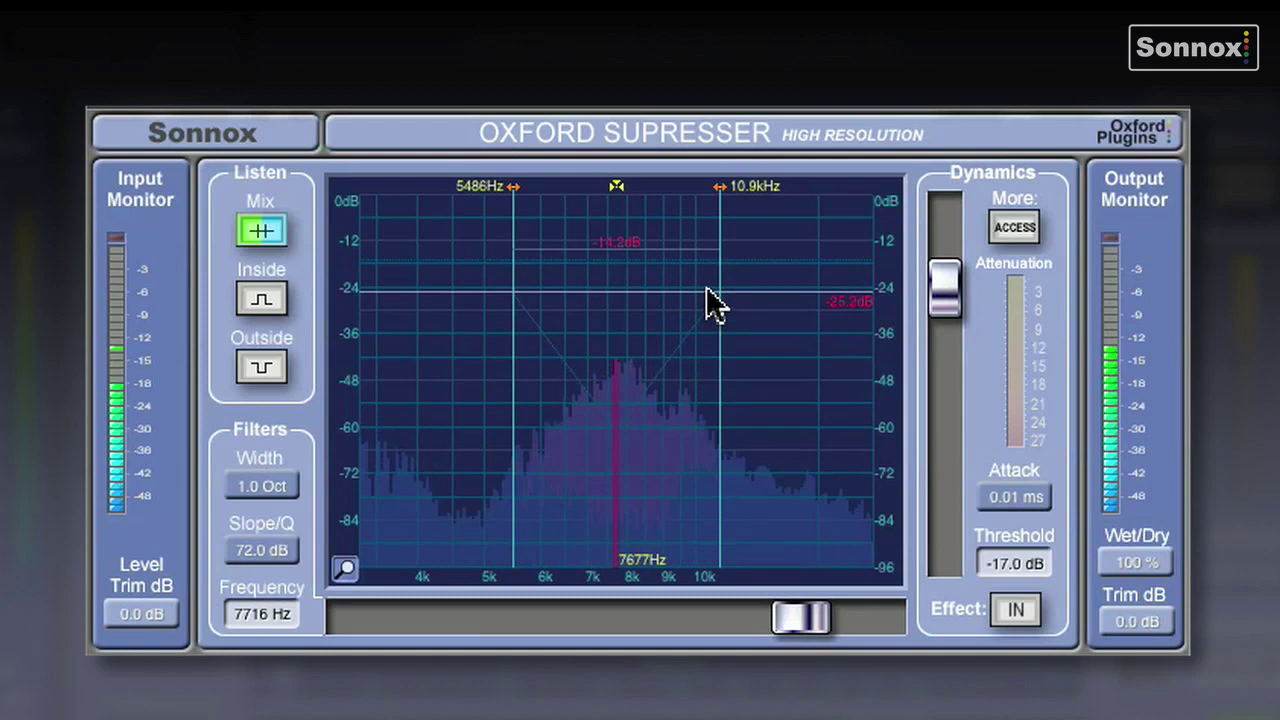
click(1015, 610)
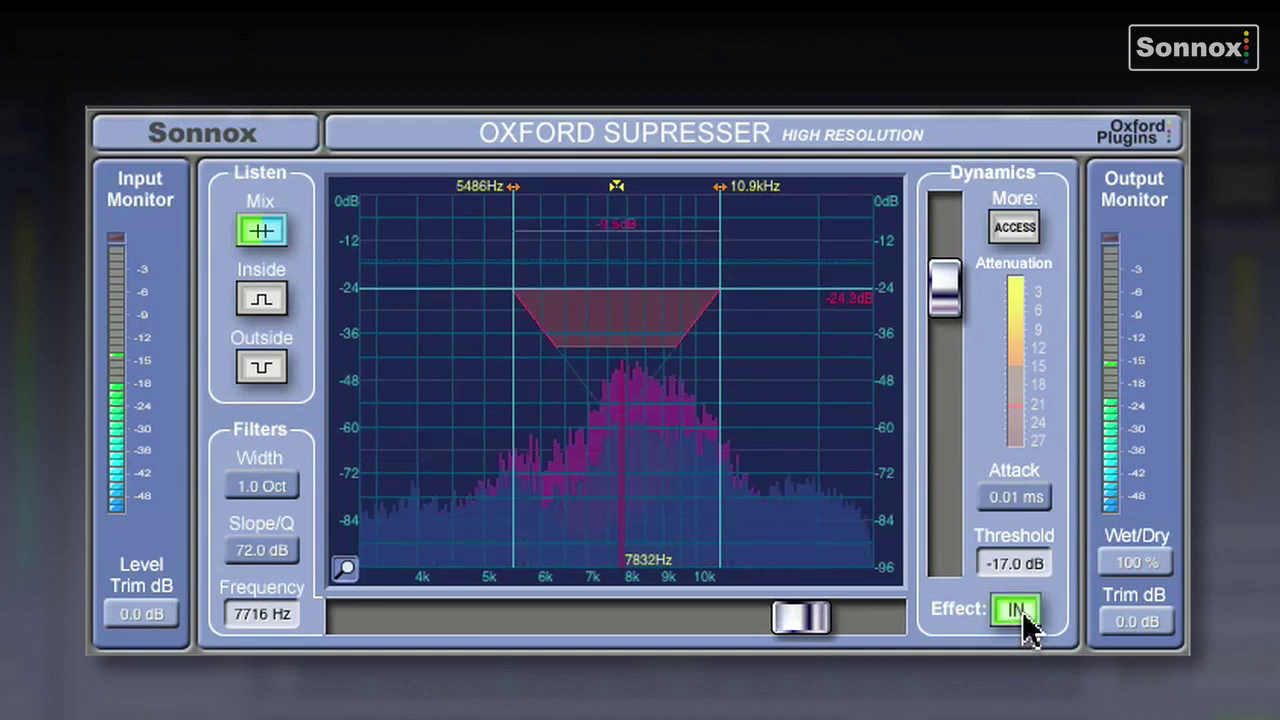
click(1022, 616)
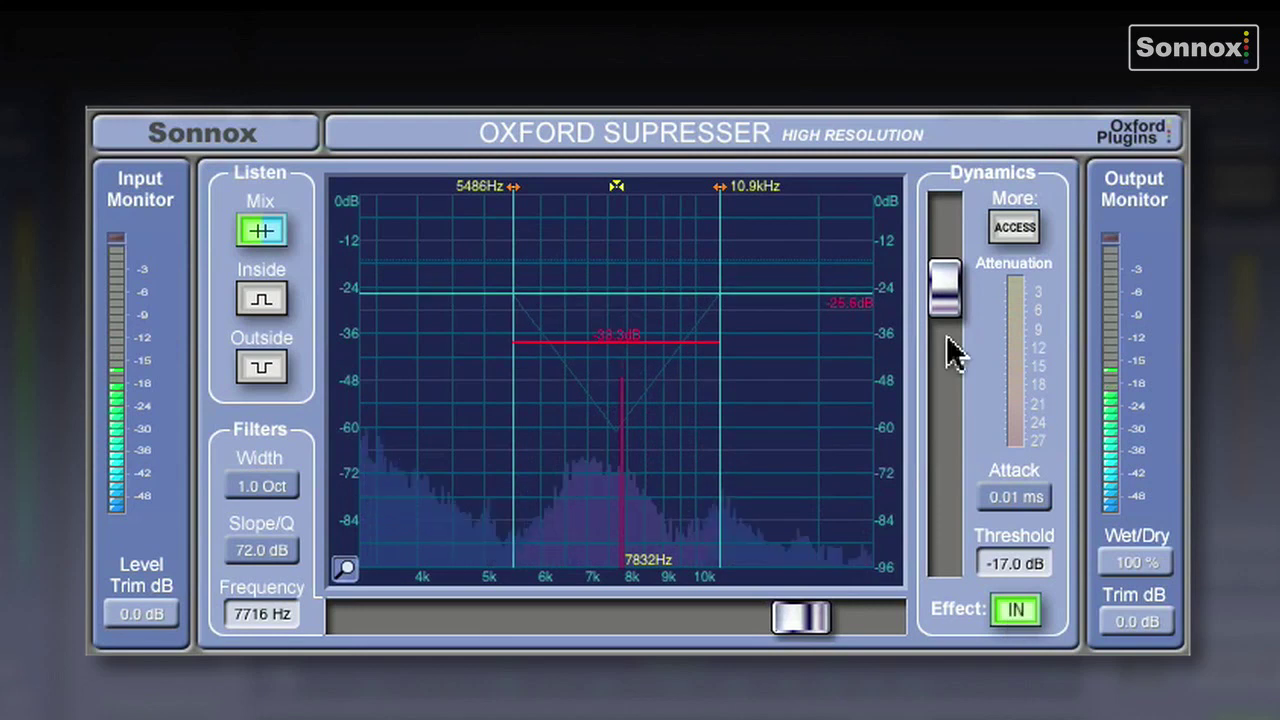
drag(948, 292, 957, 365)
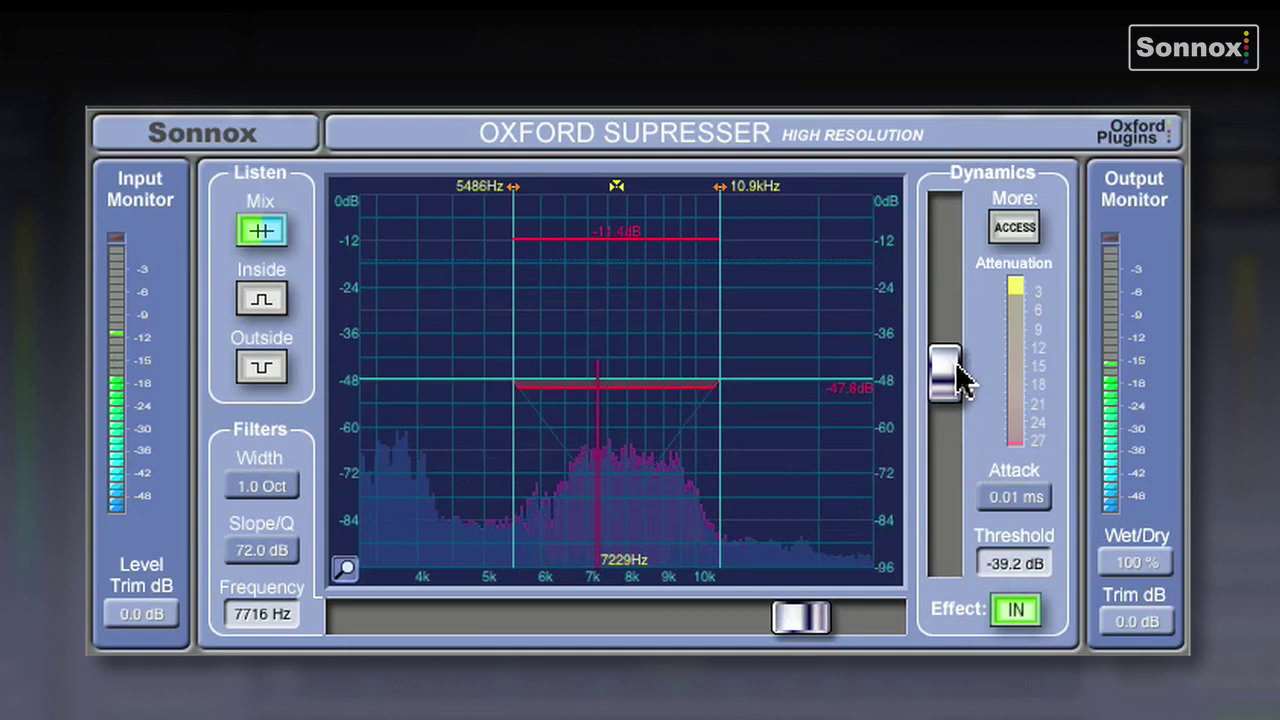
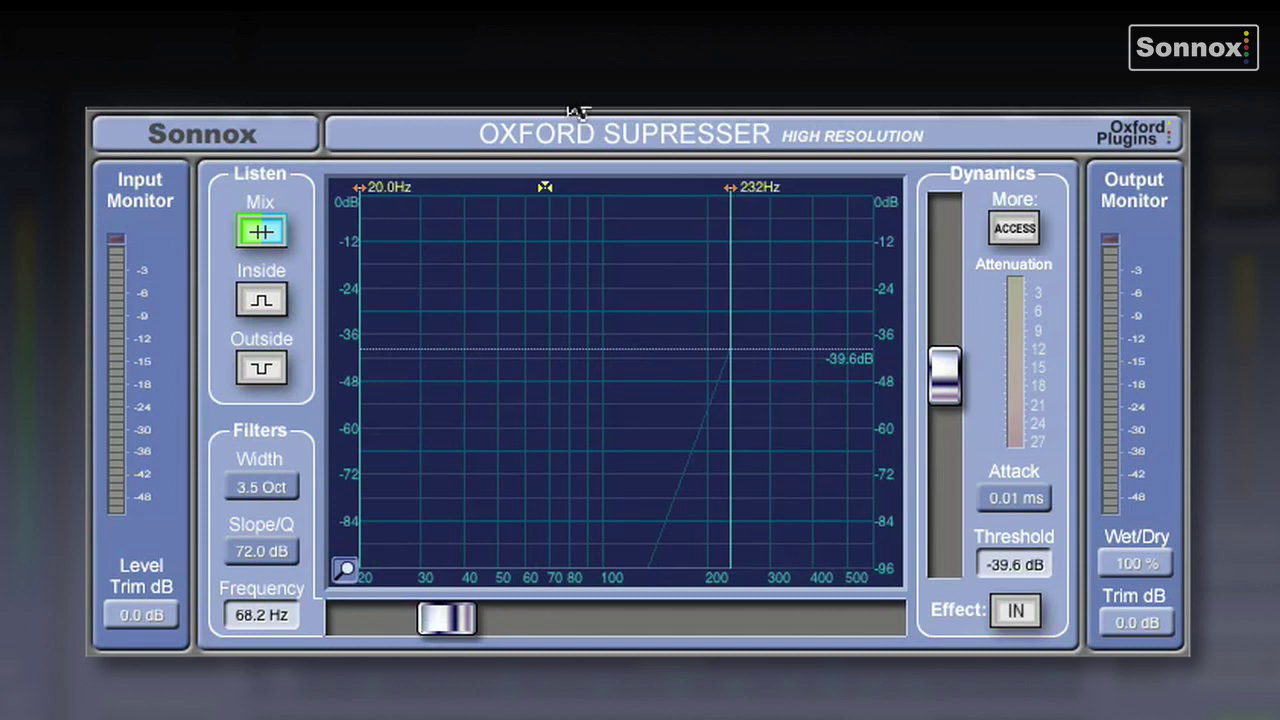
Play the audio and compare the 20–232 Hz low-frequency suppression with the effect switched in and out.
key(space)
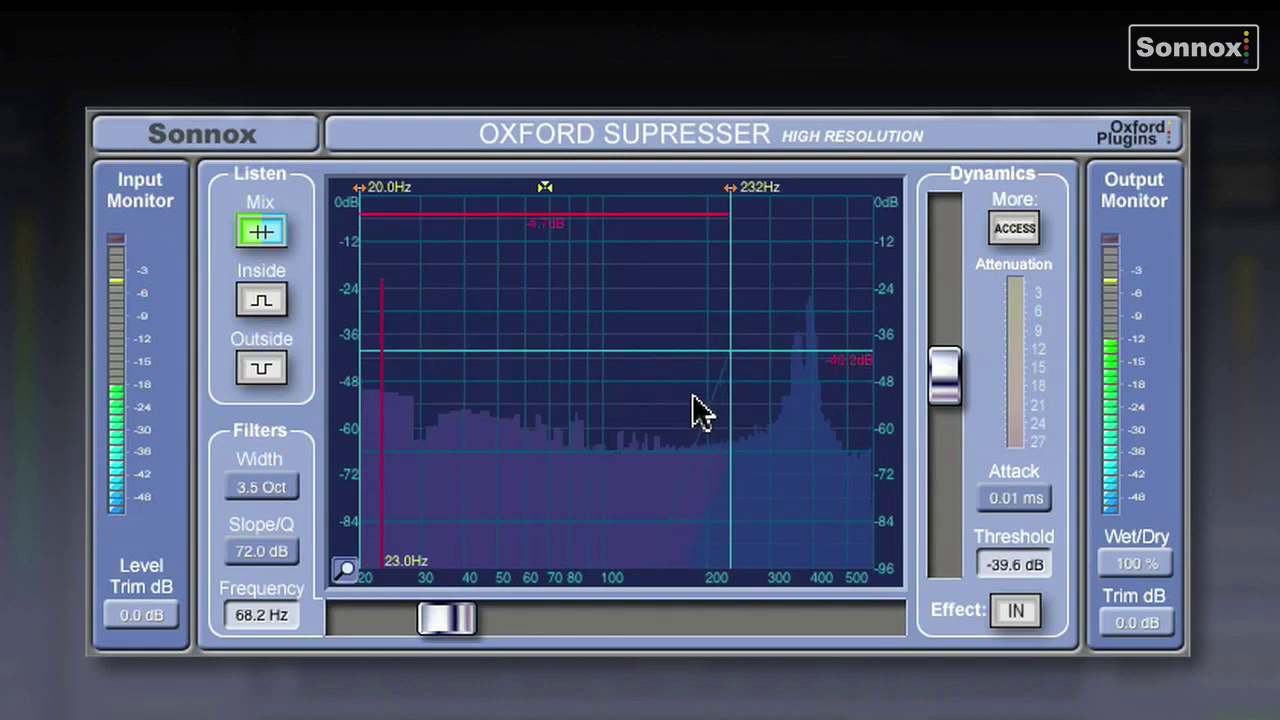
click(1012, 612)
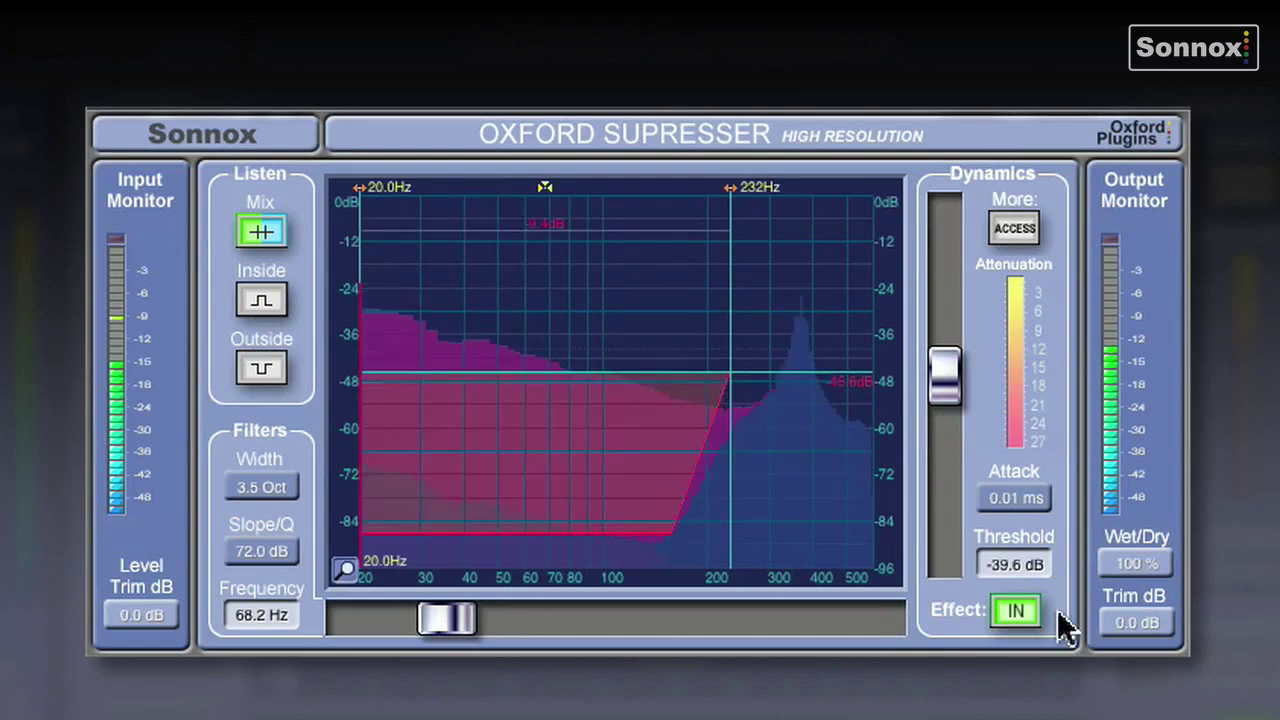
click(1022, 608)
click(1024, 610)
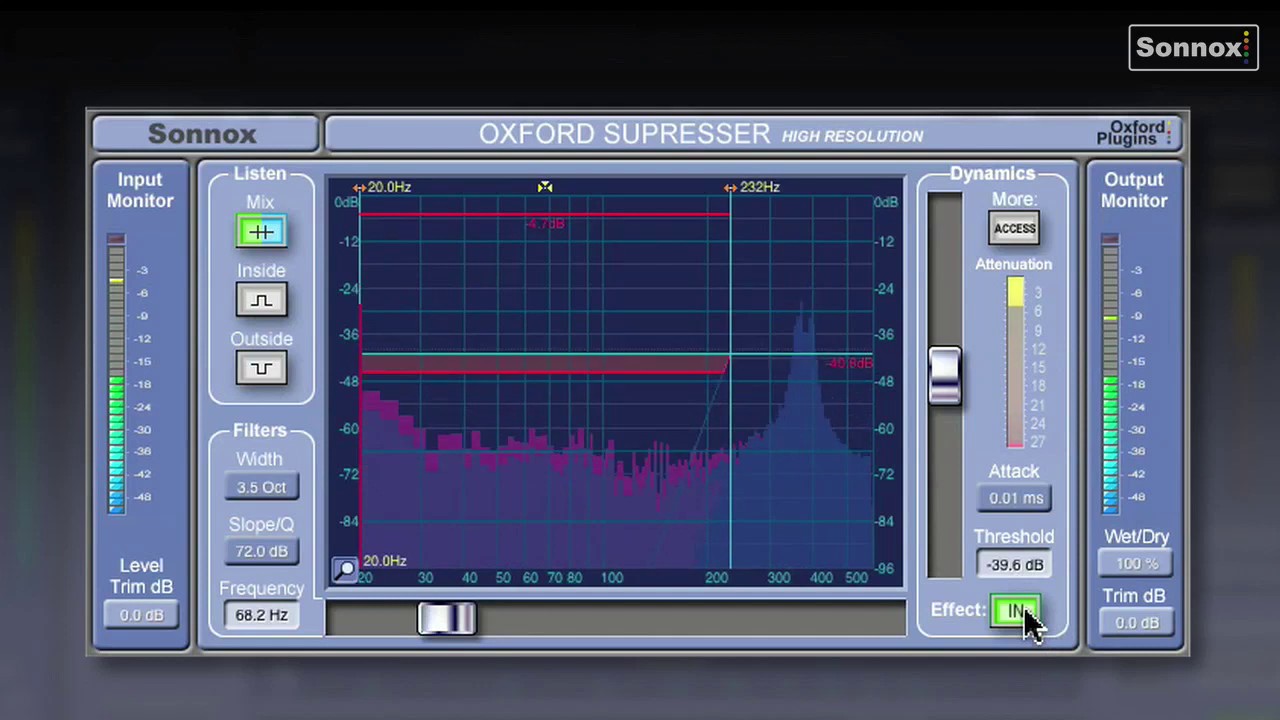
click(1022, 610)
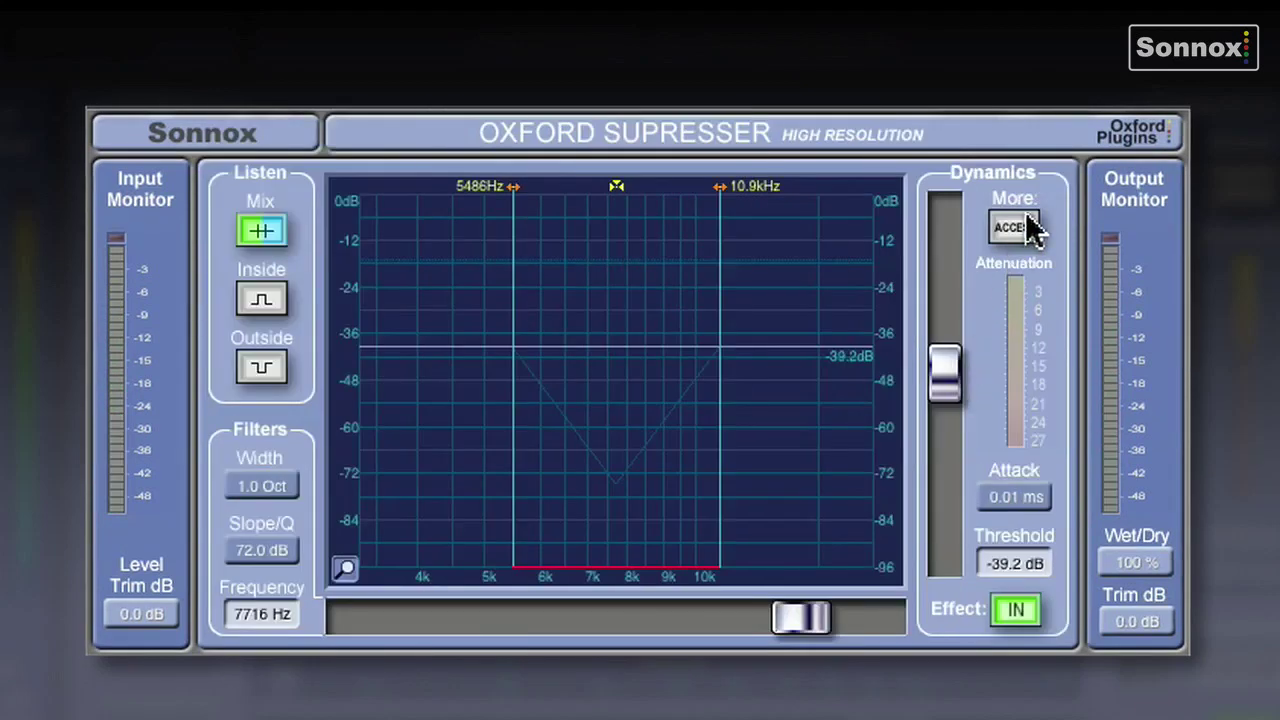
Open the advanced controls and try Wide for the trigger and audio modes, restoring both to Band.
click(1012, 228)
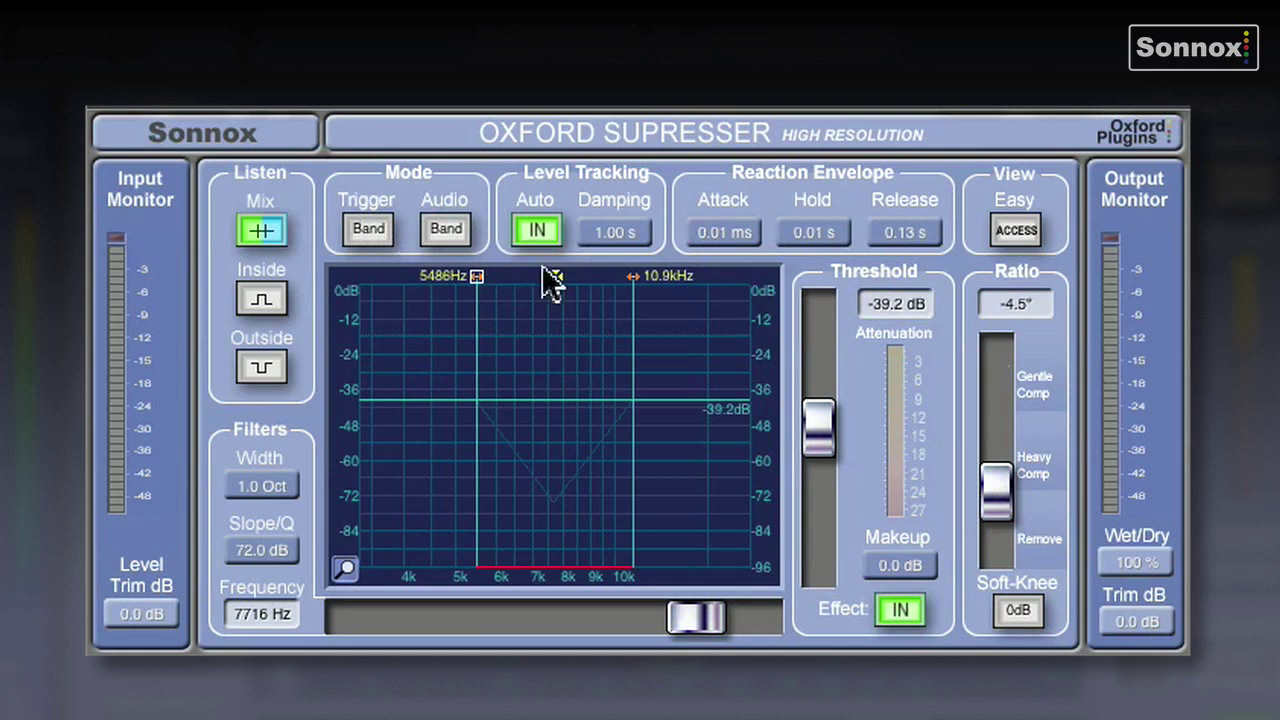
click(368, 229)
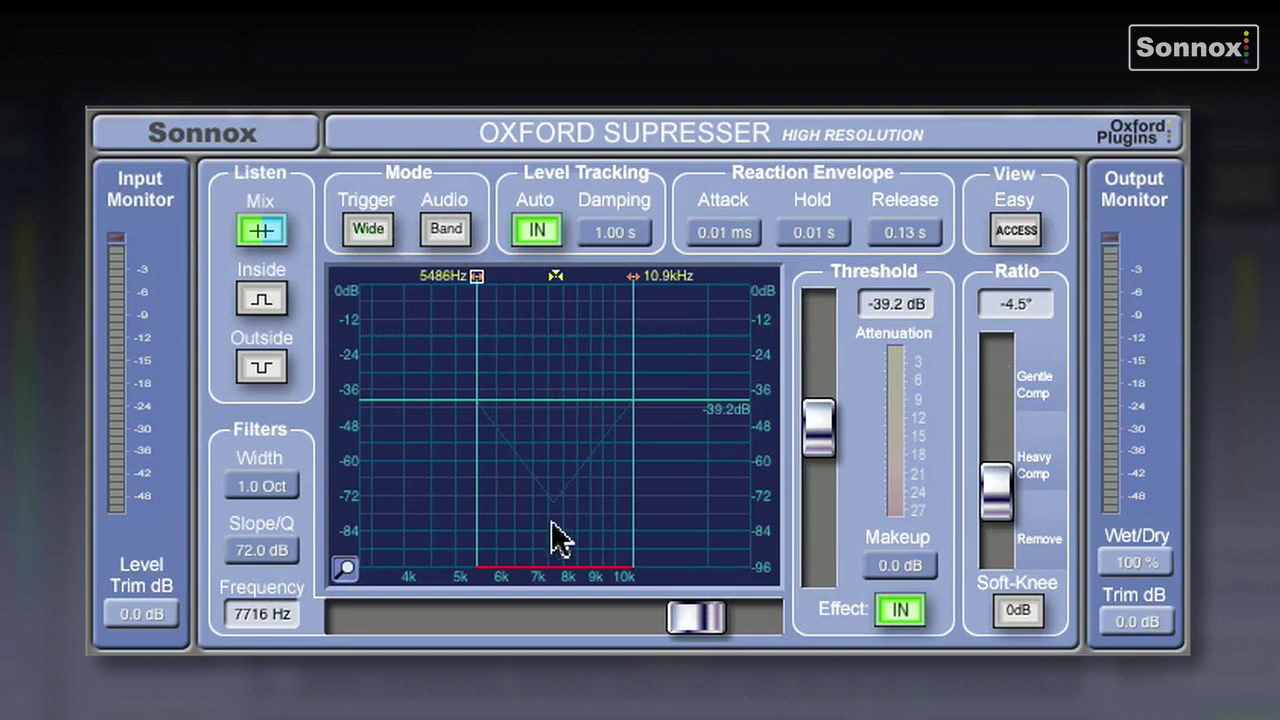
click(456, 234)
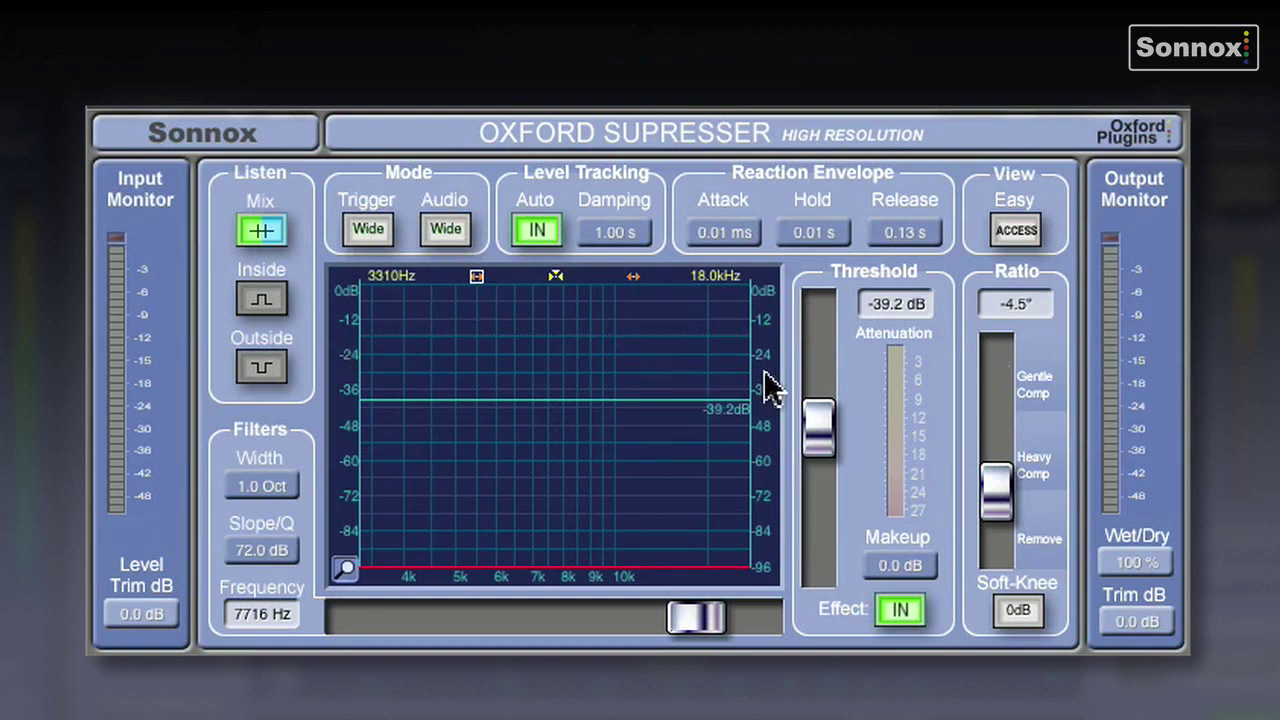
click(369, 229)
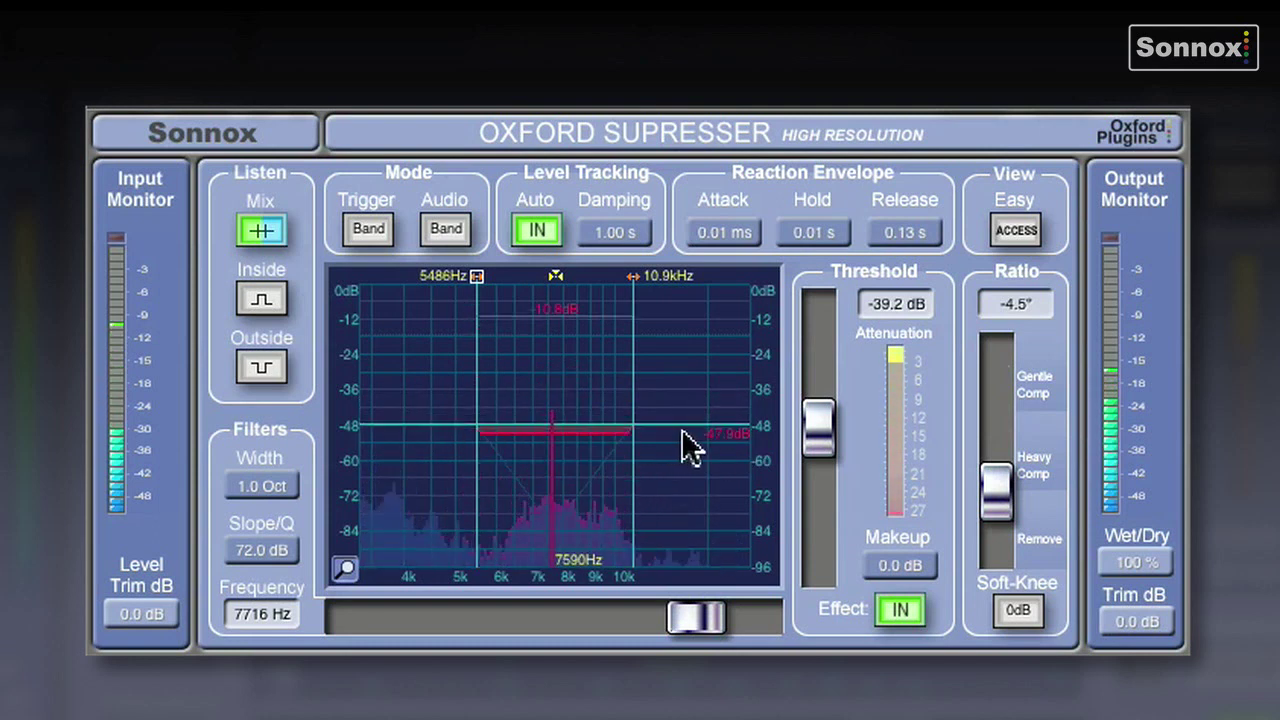
Try a fixed -31.8 dB threshold without automatic level tracking, and re-enable tracking with the threshold at -11.3 dB.
click(540, 231)
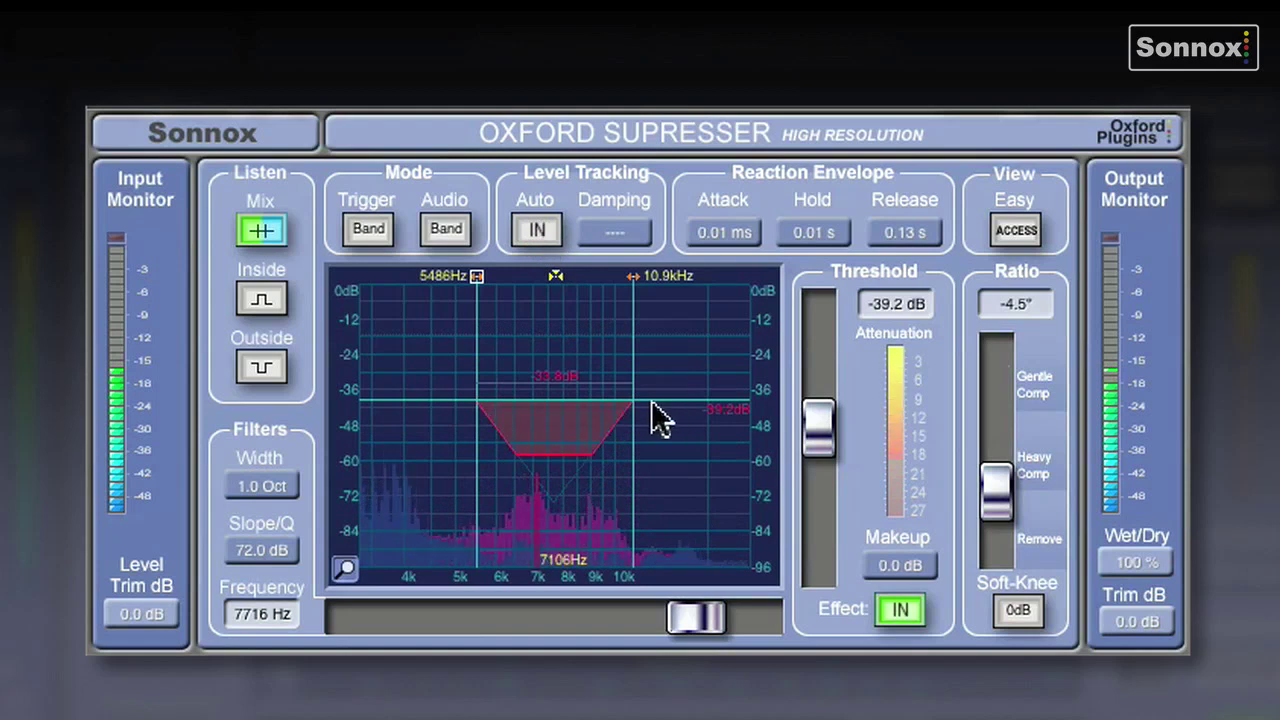
mouse_move(818, 430)
mouse_down()
mouse_move(821, 386)
mouse_move(820, 486)
mouse_move(818, 410)
mouse_up()
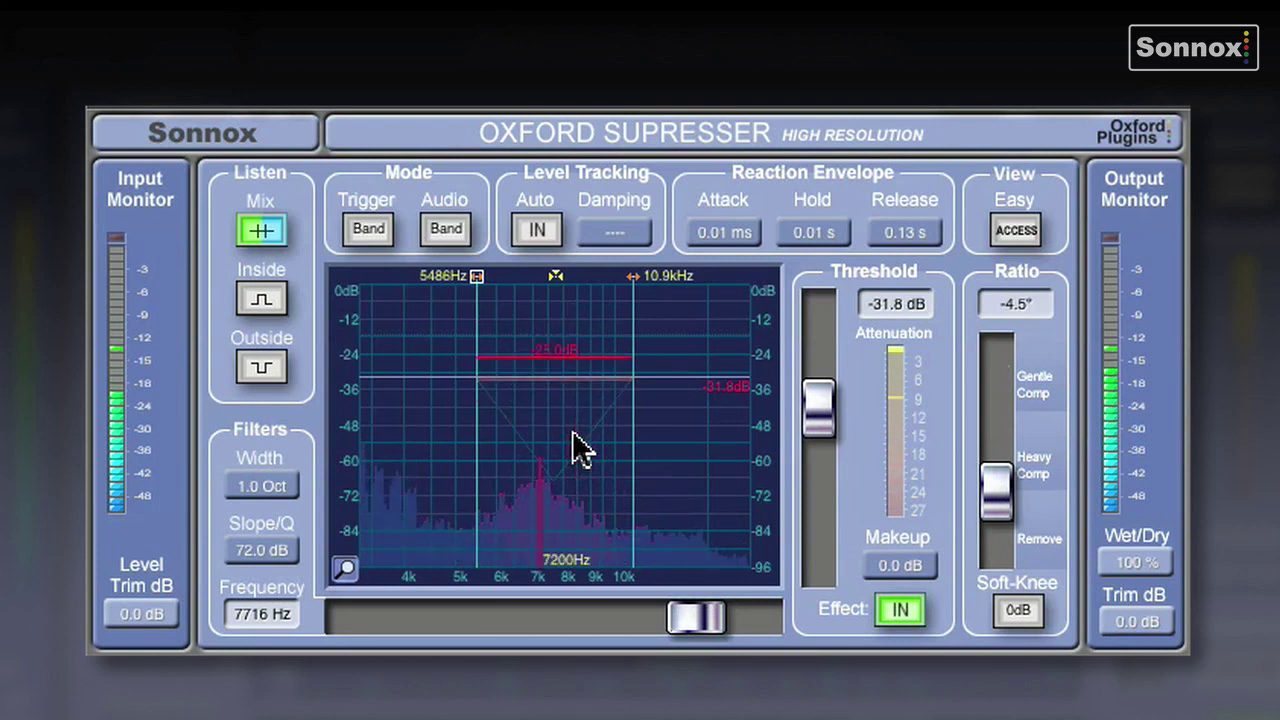
click(539, 238)
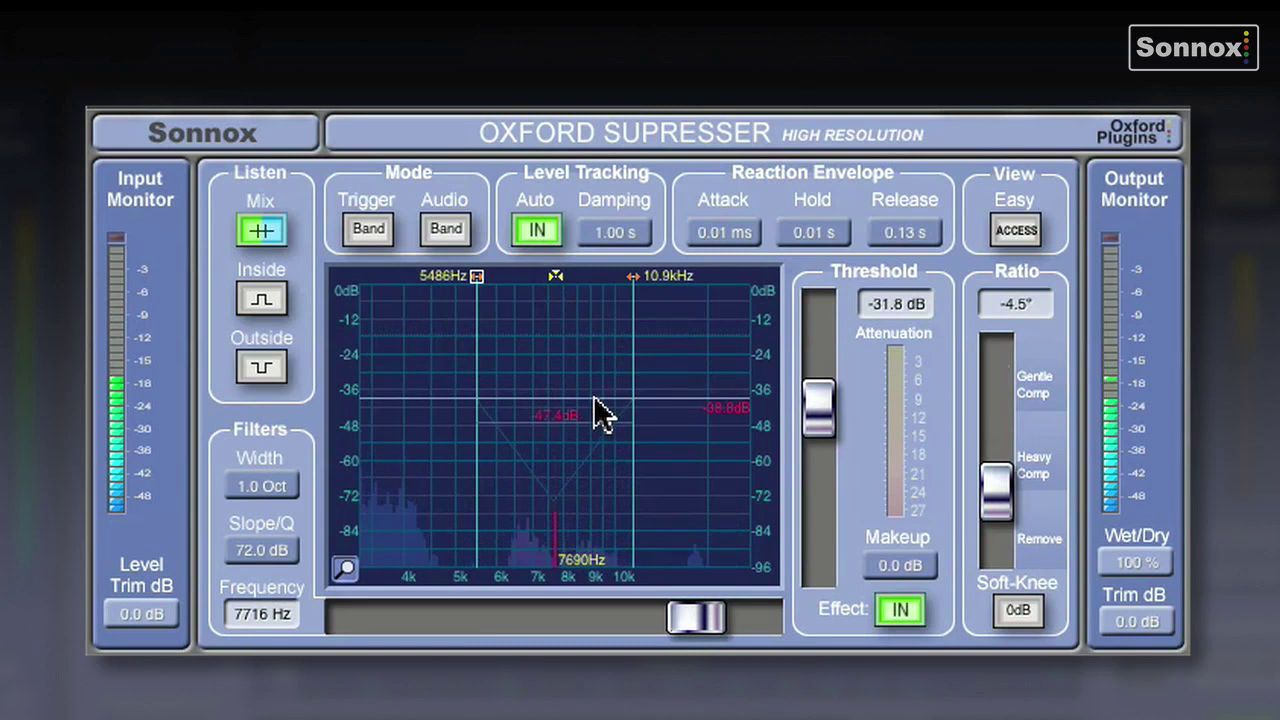
drag(830, 425, 838, 368)
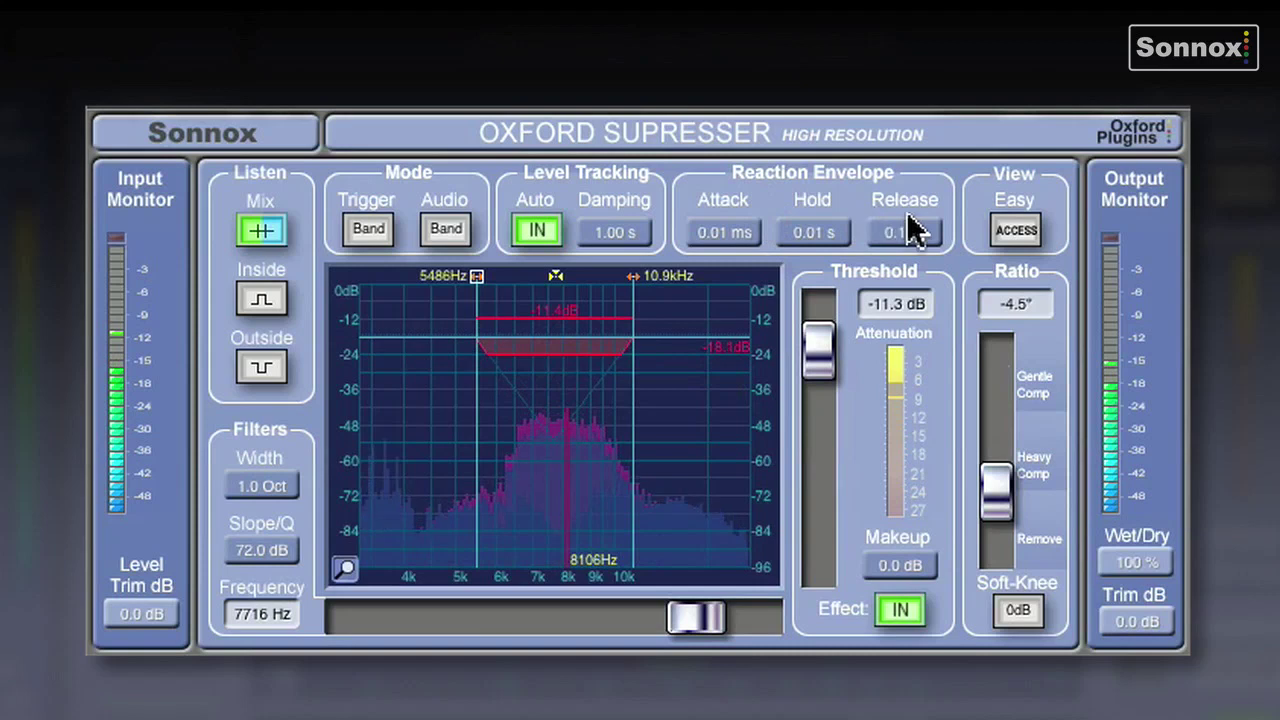
Try the ratio and makeup controls, and cycle the soft knee through 5 dB and 15 dB back to 0 dB.
mouse_move(997, 480)
mouse_down()
mouse_move(1004, 349)
mouse_move(998, 527)
mouse_move(1000, 486)
mouse_up()
drag(905, 568, 917, 640)
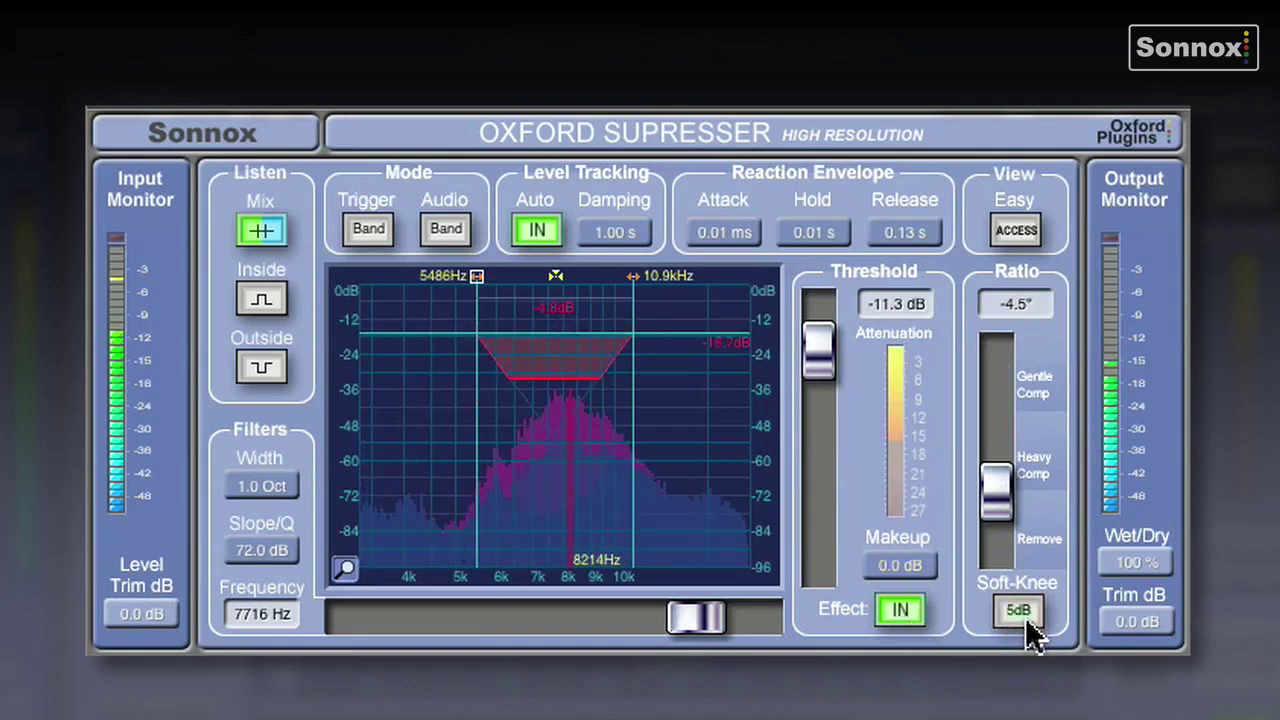
drag(1025, 617, 1025, 609)
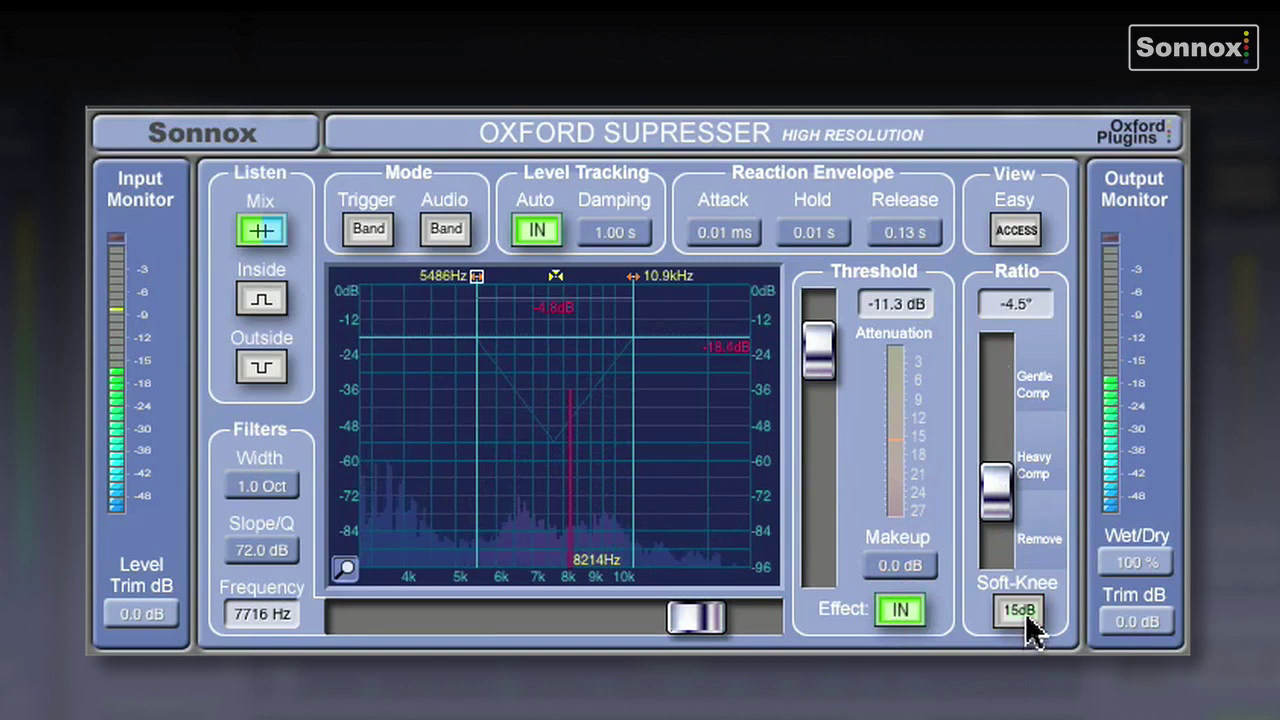
click(1020, 610)
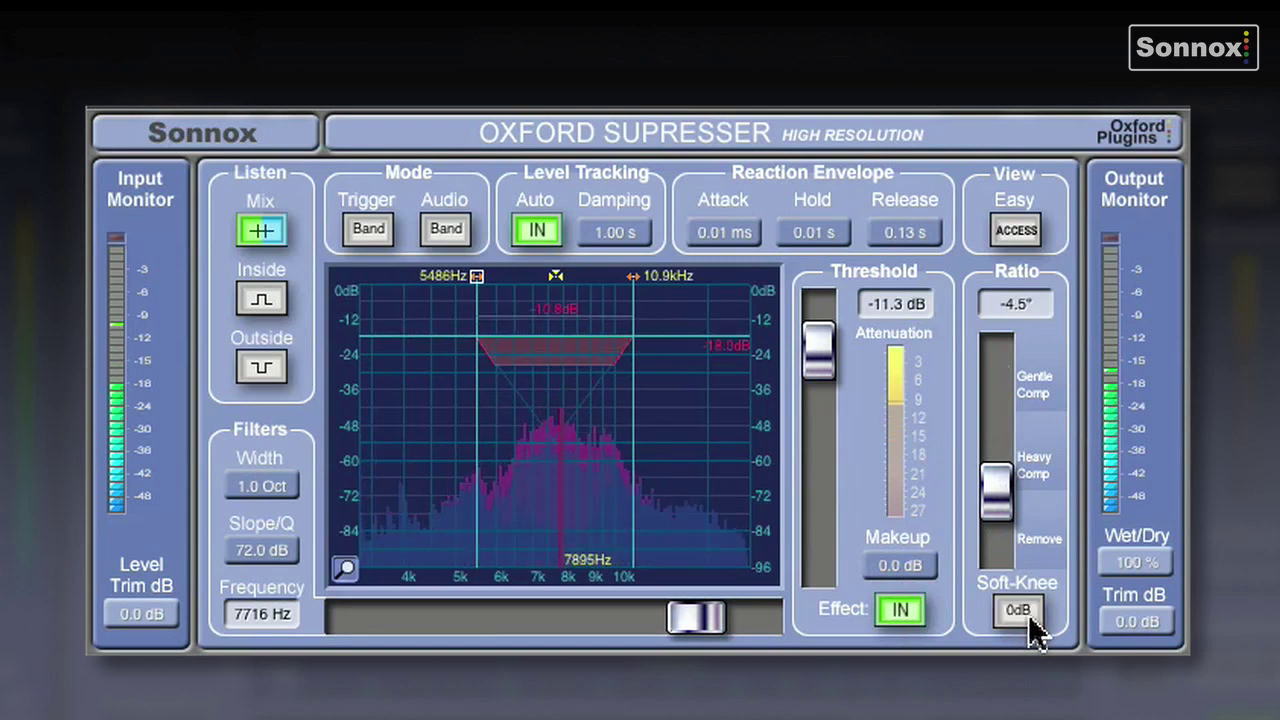
Try the output wet/dry and trim controls, leaving them at 100 % and 0.0 dB.
drag(1148, 566, 1175, 453)
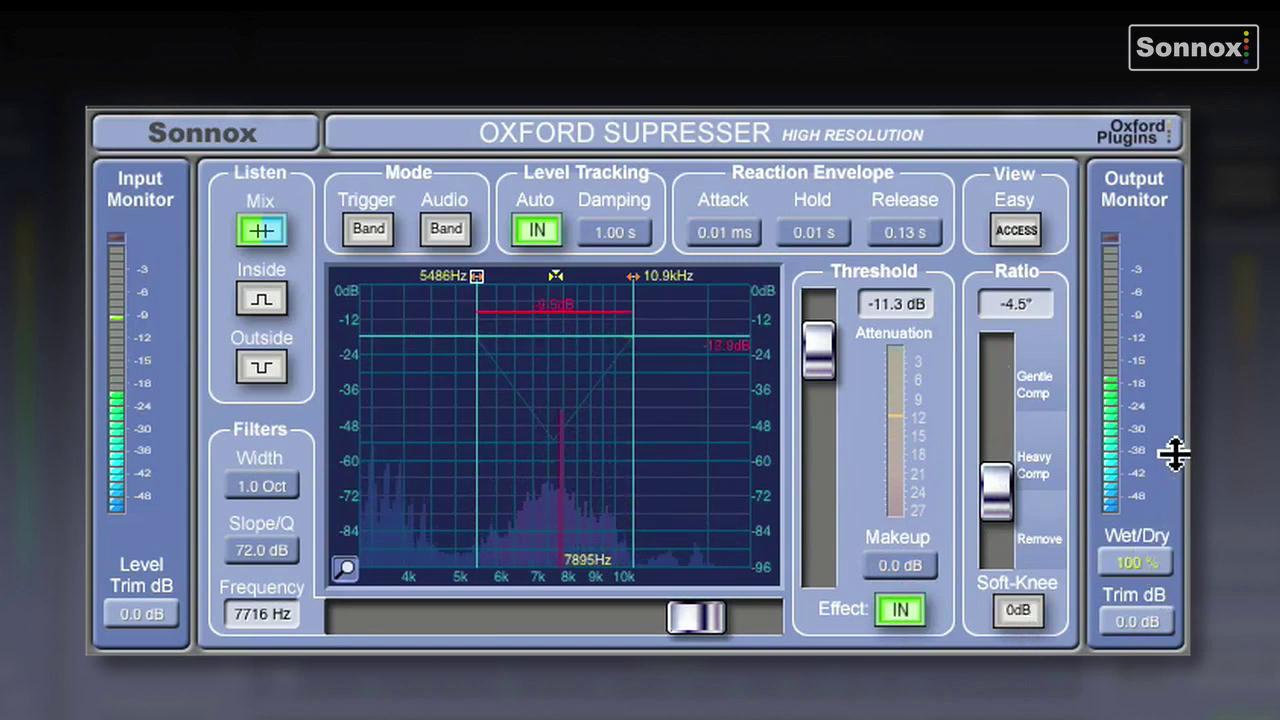
drag(1138, 602, 1160, 375)
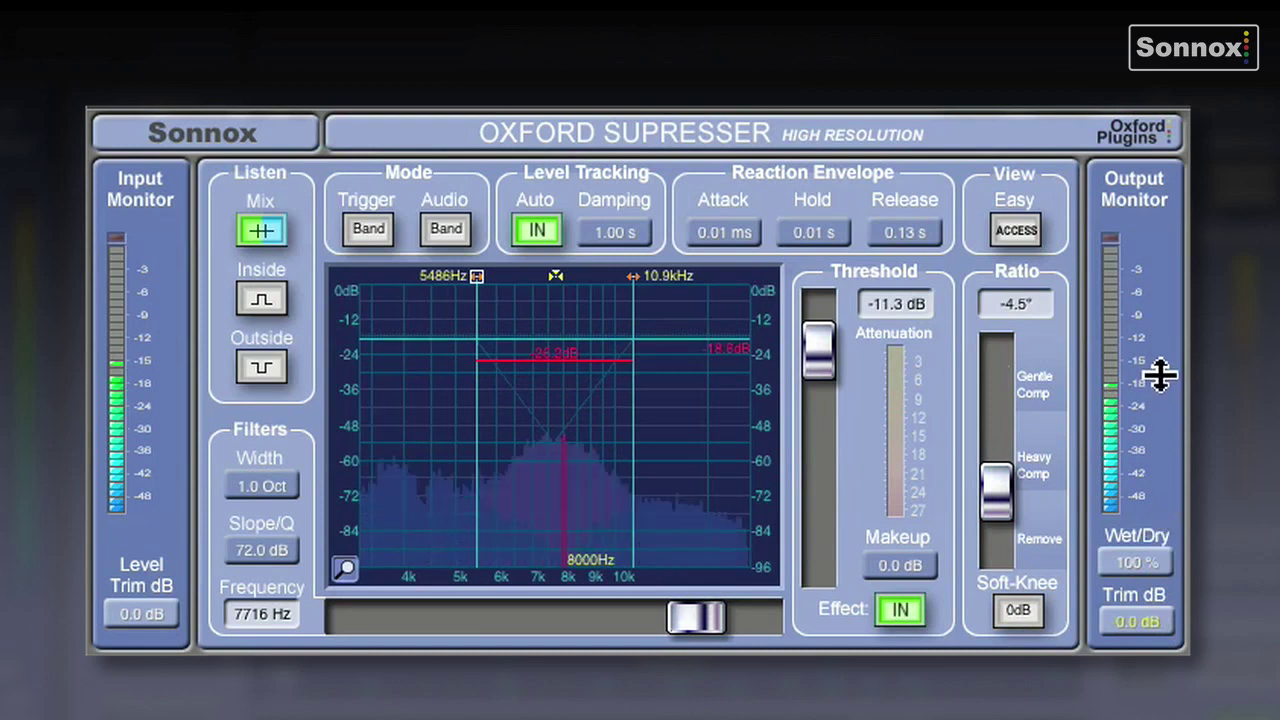